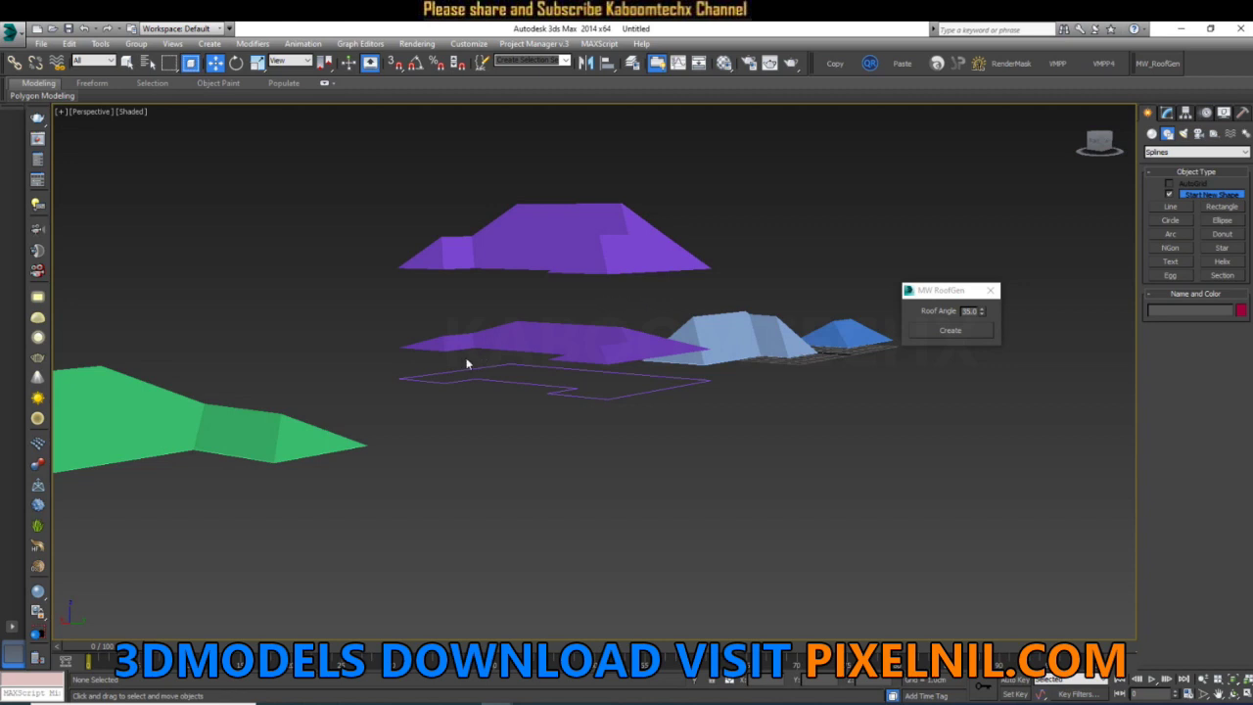
# Select the green roof, centre the purple roof in view and move the RoofGen panel aside.
pyautogui.click(291, 369)
pyautogui.scroll(3, 291, 369)
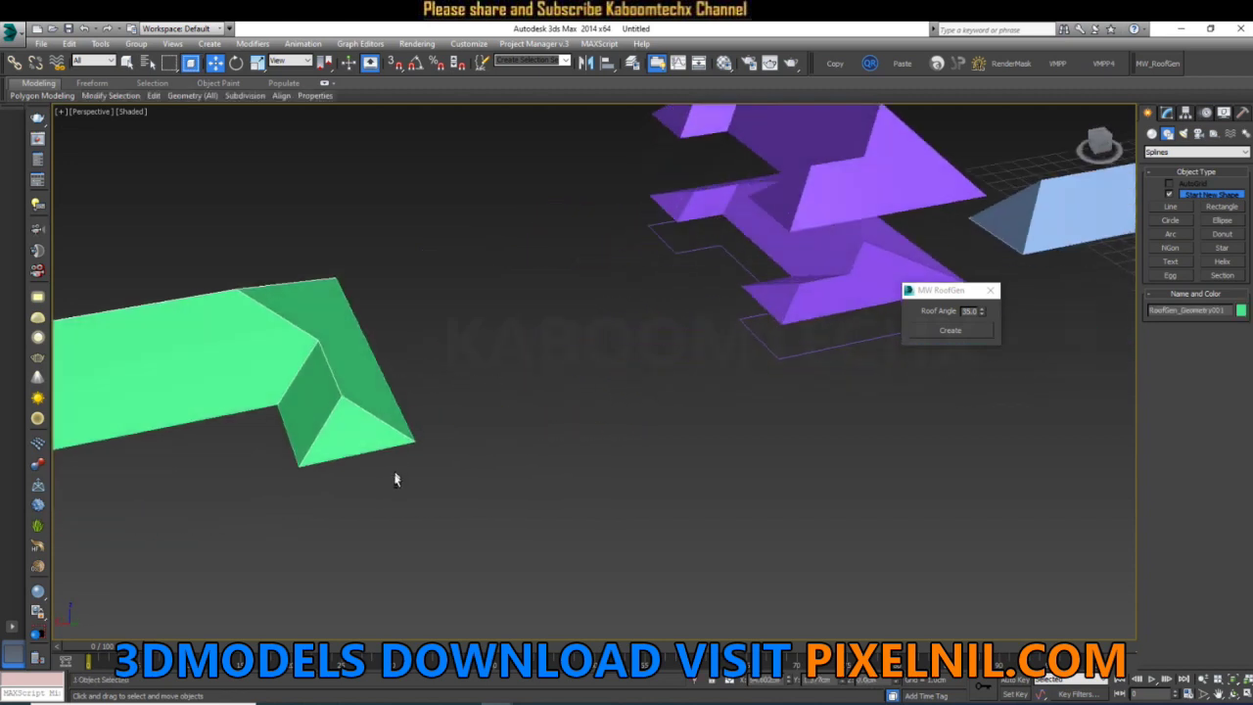
pyautogui.moveTo(741, 359)
pyautogui.keyDown('alt'); pyautogui.mouseDown(button='middle')
pyautogui.moveTo(475, 414)
pyautogui.moveTo(587, 392)
pyautogui.moveTo(559, 363)
pyautogui.mouseUp(button='middle'); pyautogui.keyUp('alt')
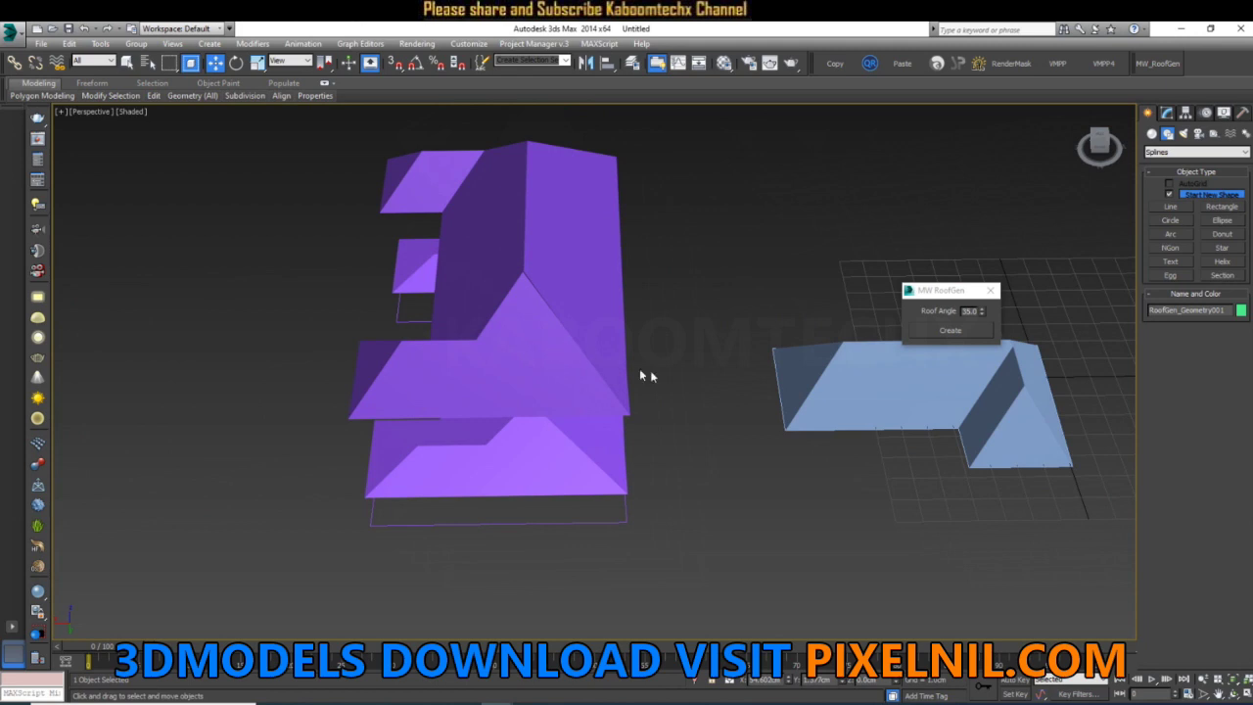
pyautogui.moveTo(944, 290); pyautogui.dragTo(754, 226)
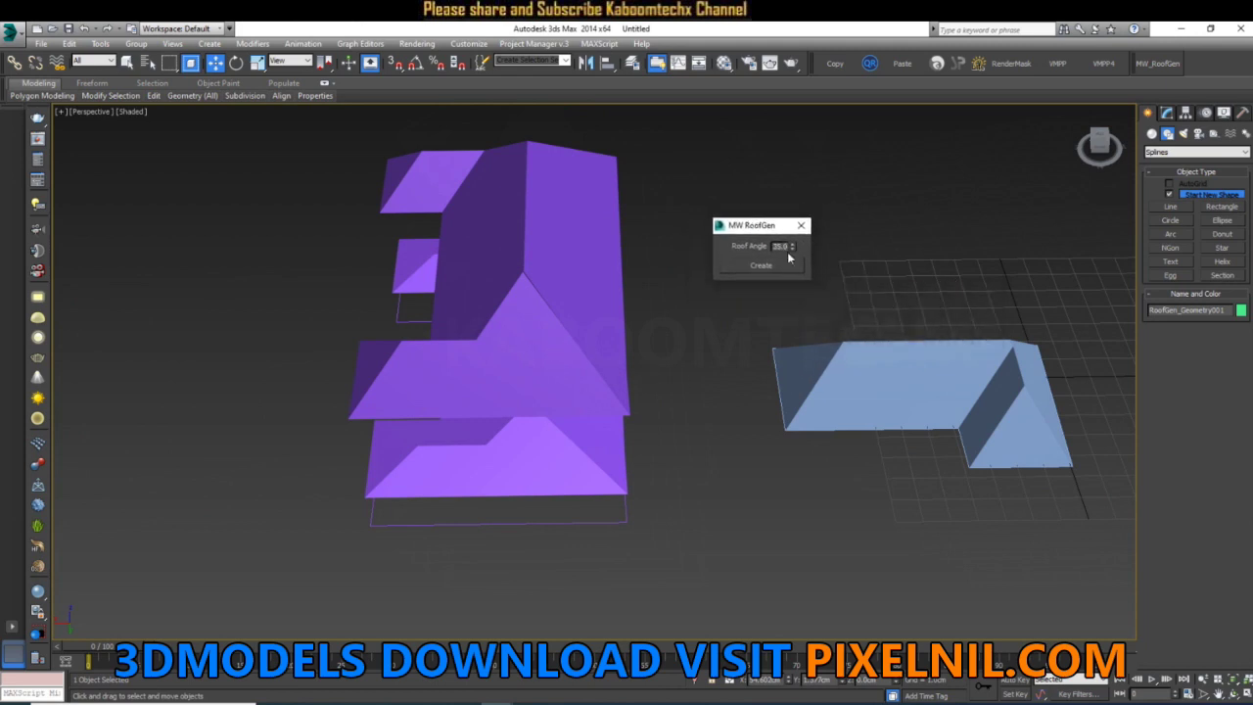
# Adjust the roof pitch angle and generate a hipped roof on the empty spline outline.
pyautogui.click(793, 244)
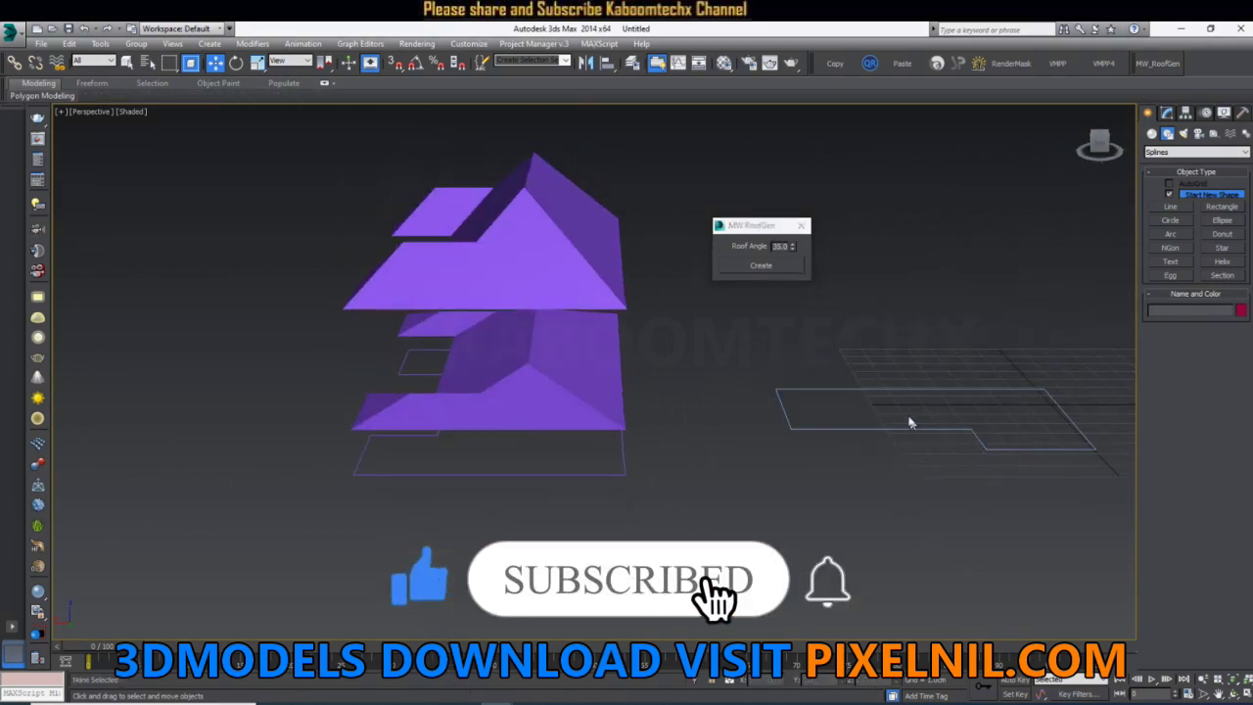
pyautogui.click(846, 435)
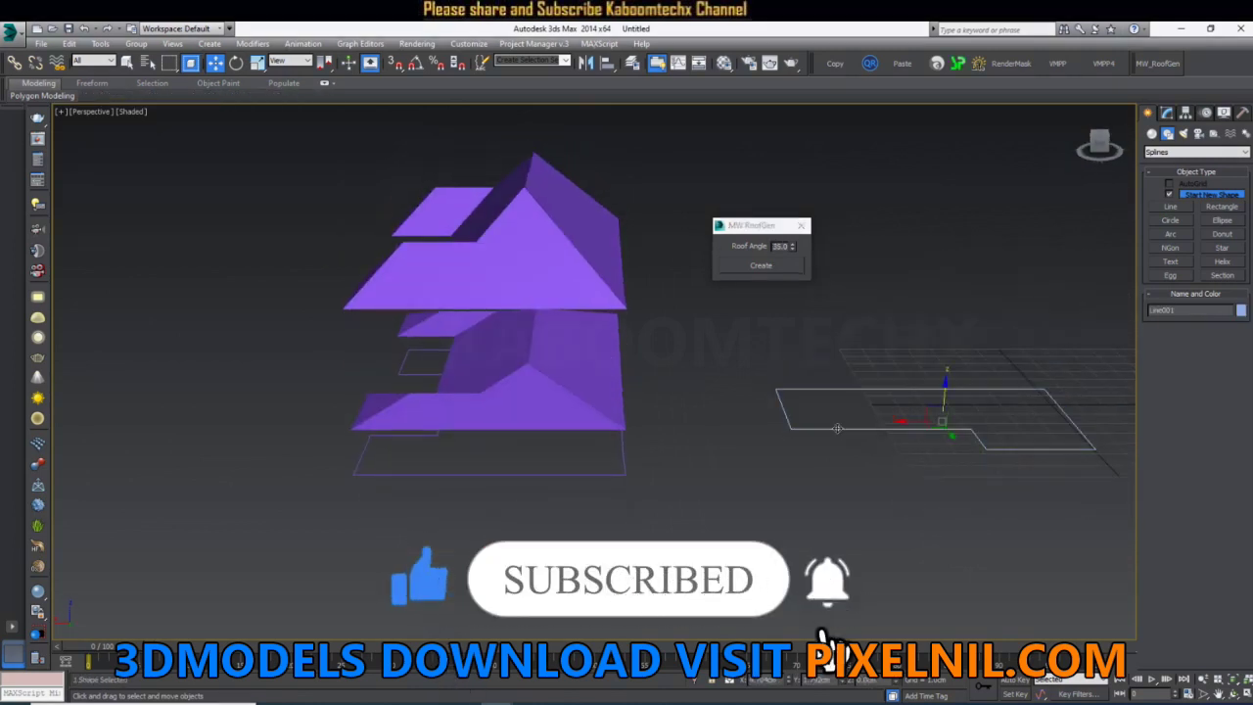
pyautogui.click(760, 265)
pyautogui.keyDown('alt'); pyautogui.moveTo(823, 401); pyautogui.dragTo(822, 438, button='middle'); pyautogui.keyUp('alt')
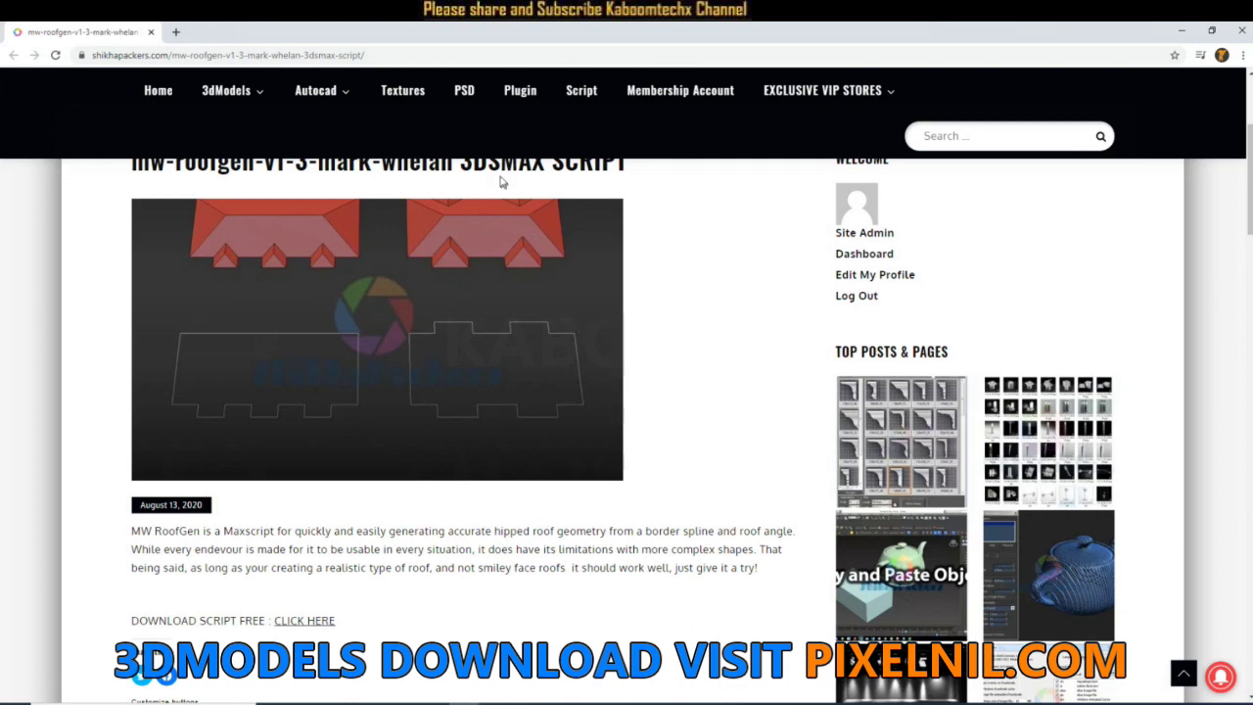
# Follow the DOWNLOAD SCRIPT FREE 'CLICK HERE' link on the mw-roofgen script page.
pyautogui.scroll(3, 417, 292)
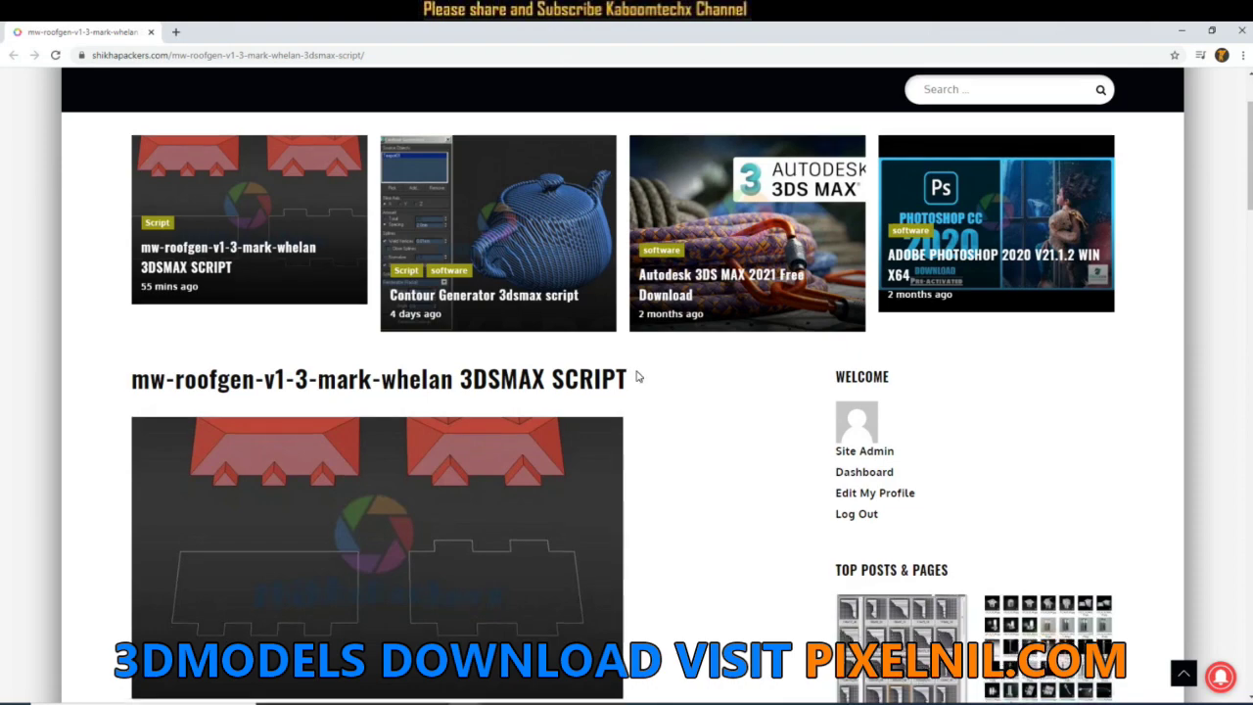
pyautogui.scroll(-6, 663, 376)
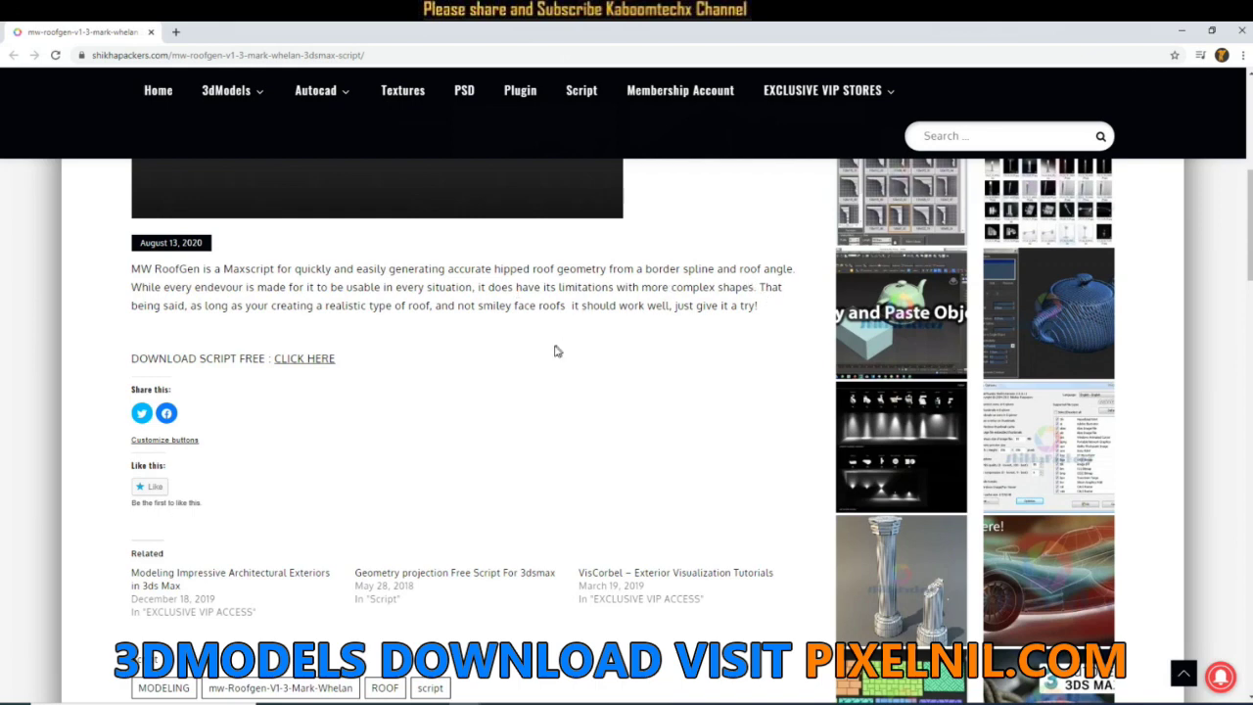
pyautogui.scroll(1, 476, 366)
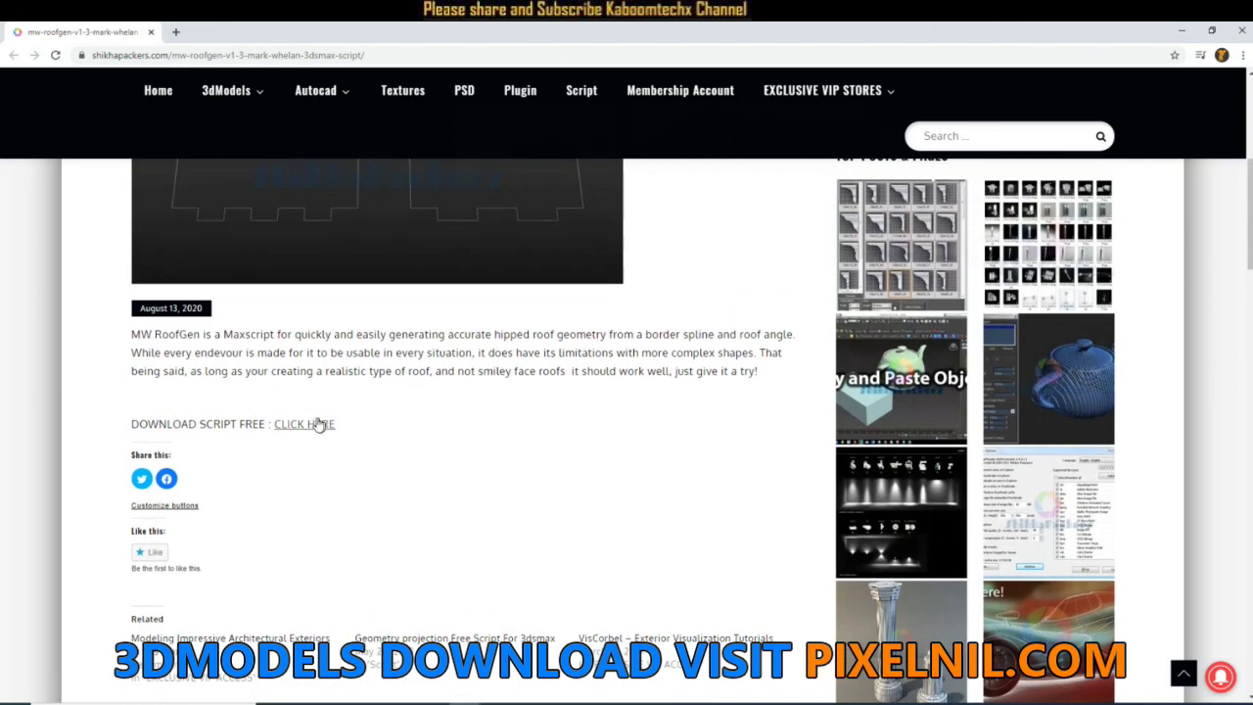
pyautogui.click(306, 425)
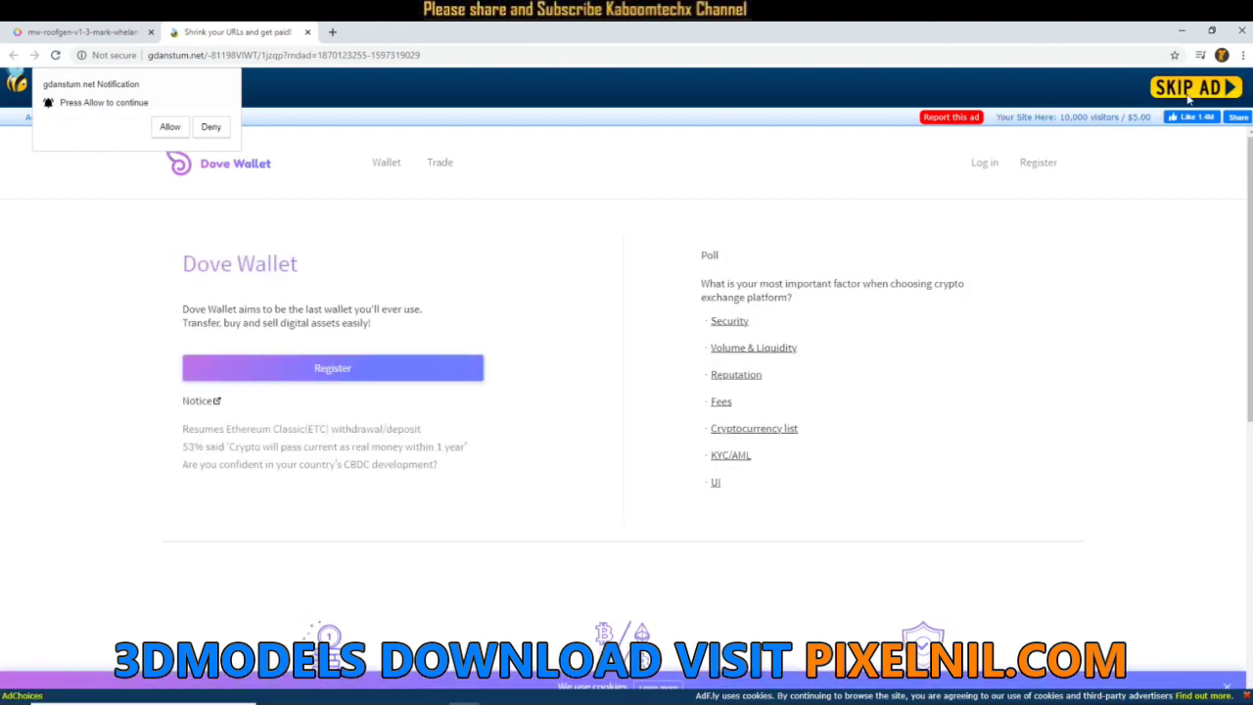
# Skip the adf.ly ad and allow the notification prompt to continue toward Google Drive.
pyautogui.click(1187, 98)
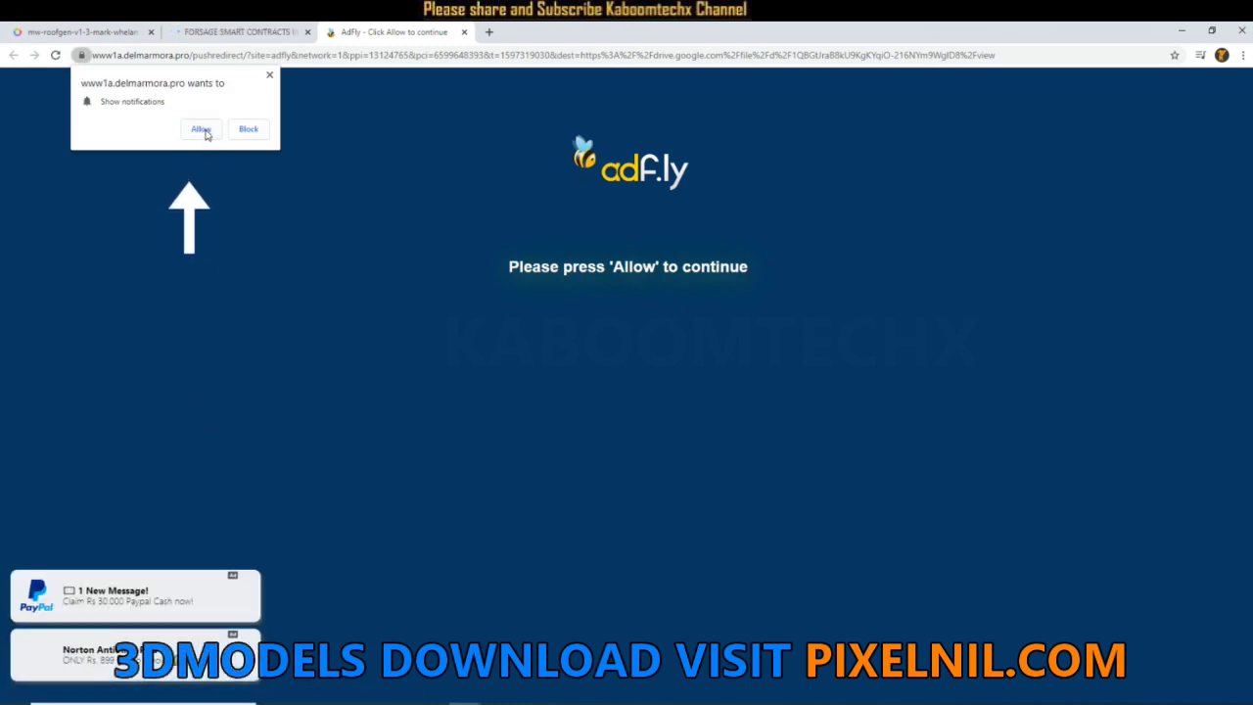
pyautogui.click(201, 128)
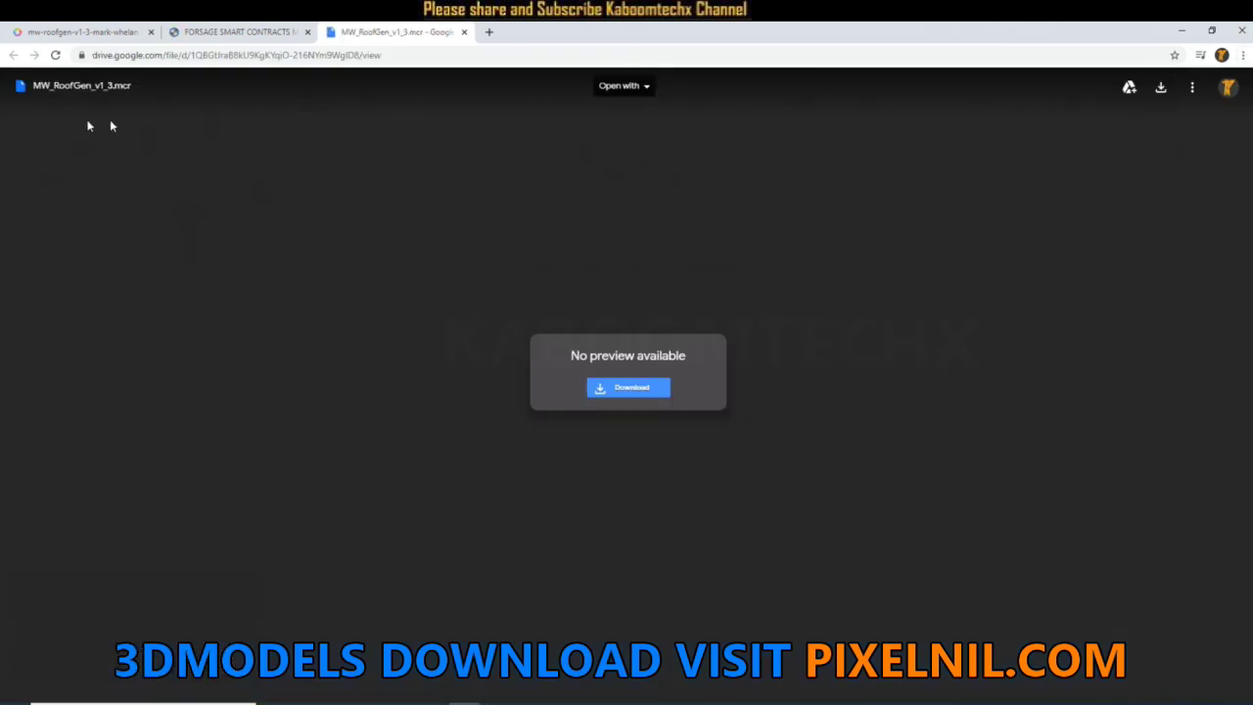
# Download MW_RoofGen_v1_3.mcr from its Google Drive page, then bring up Chrome's main menu.
pyautogui.click(1160, 90)
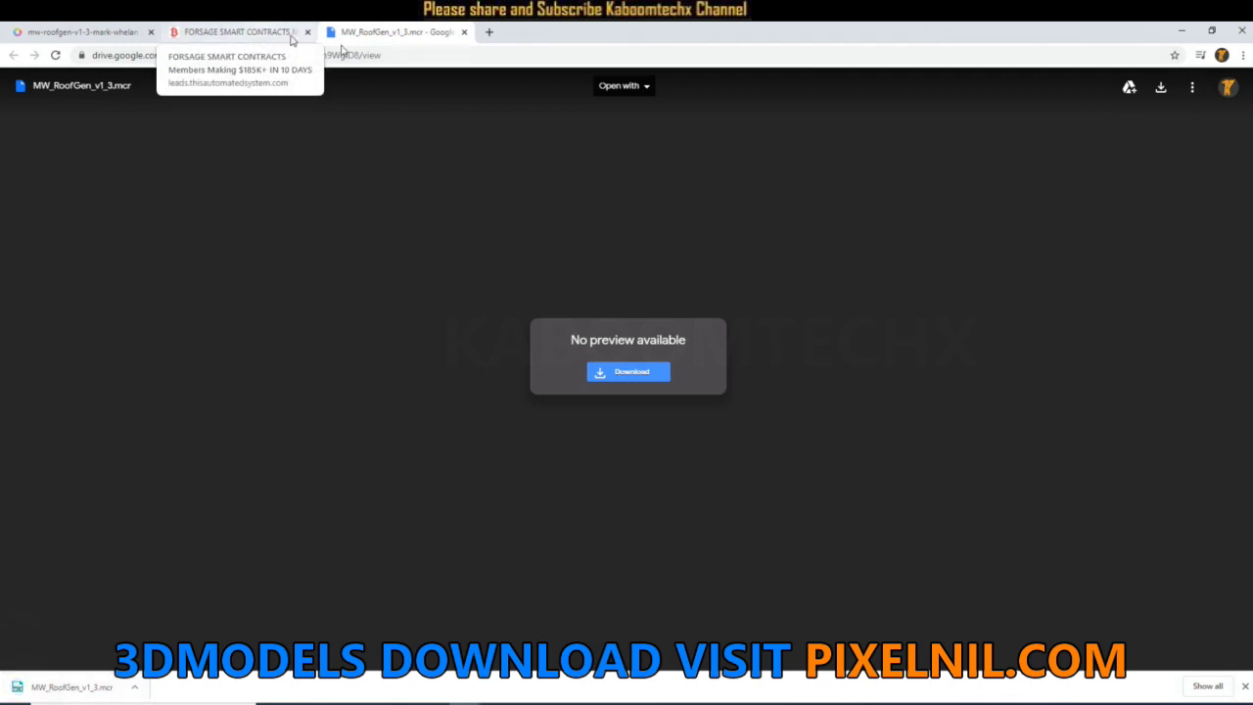
pyautogui.click(1241, 55)
pyautogui.moveTo(1126, 241)
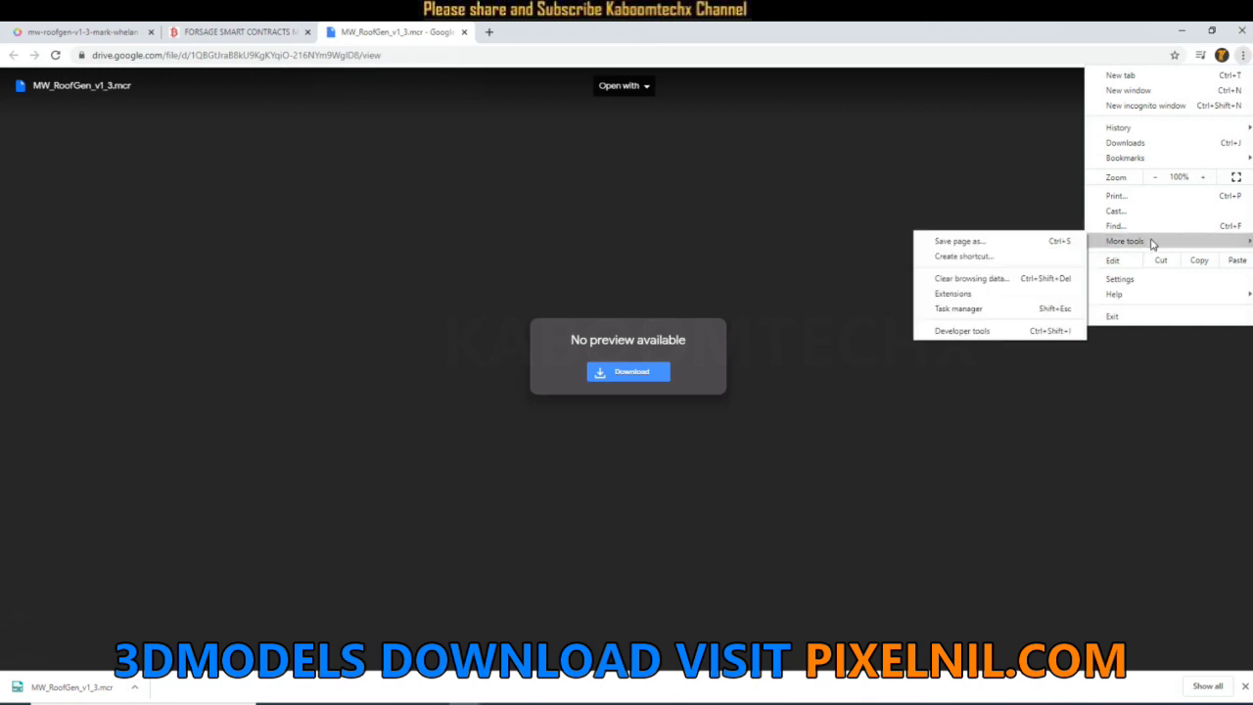
# Remove delmarmora.pro from Chrome's allowed notification sites in Site Settings.
pyautogui.click(1134, 281)
pyautogui.scroll(-3, 577, 436)
pyautogui.scroll(-3, 562, 416)
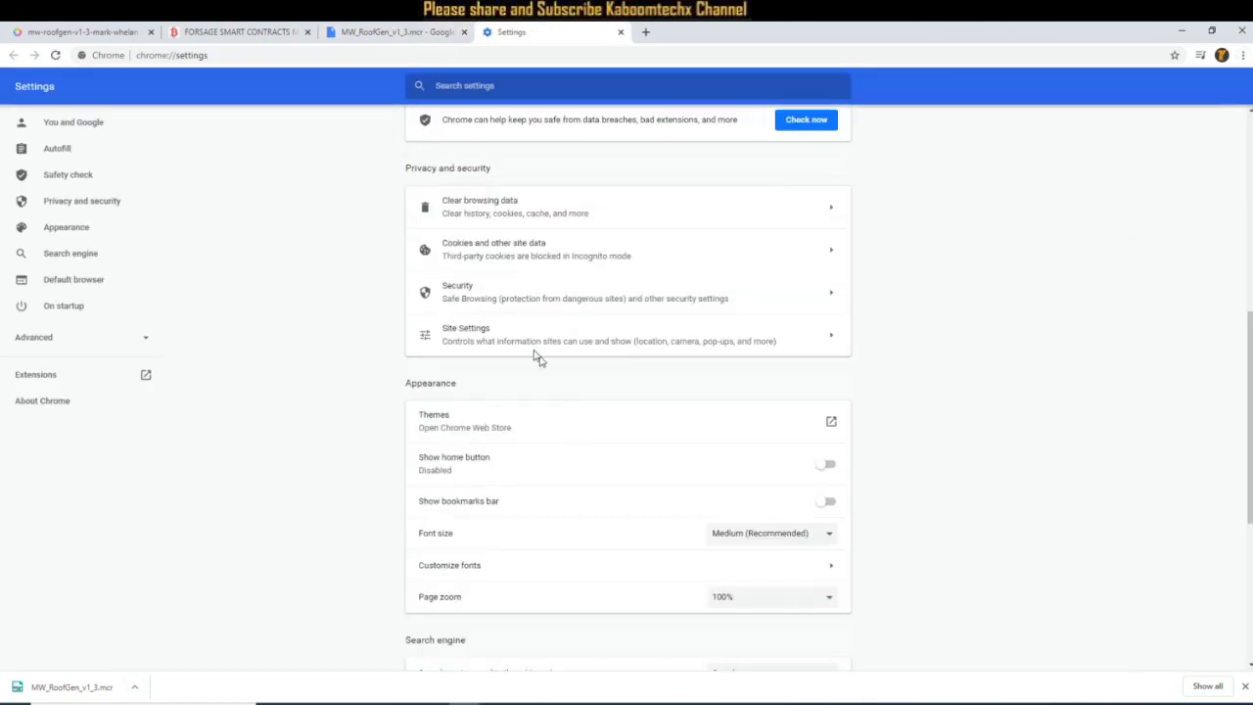
pyautogui.click(480, 342)
pyautogui.scroll(-2, 665, 377)
pyautogui.scroll(-2, 577, 385)
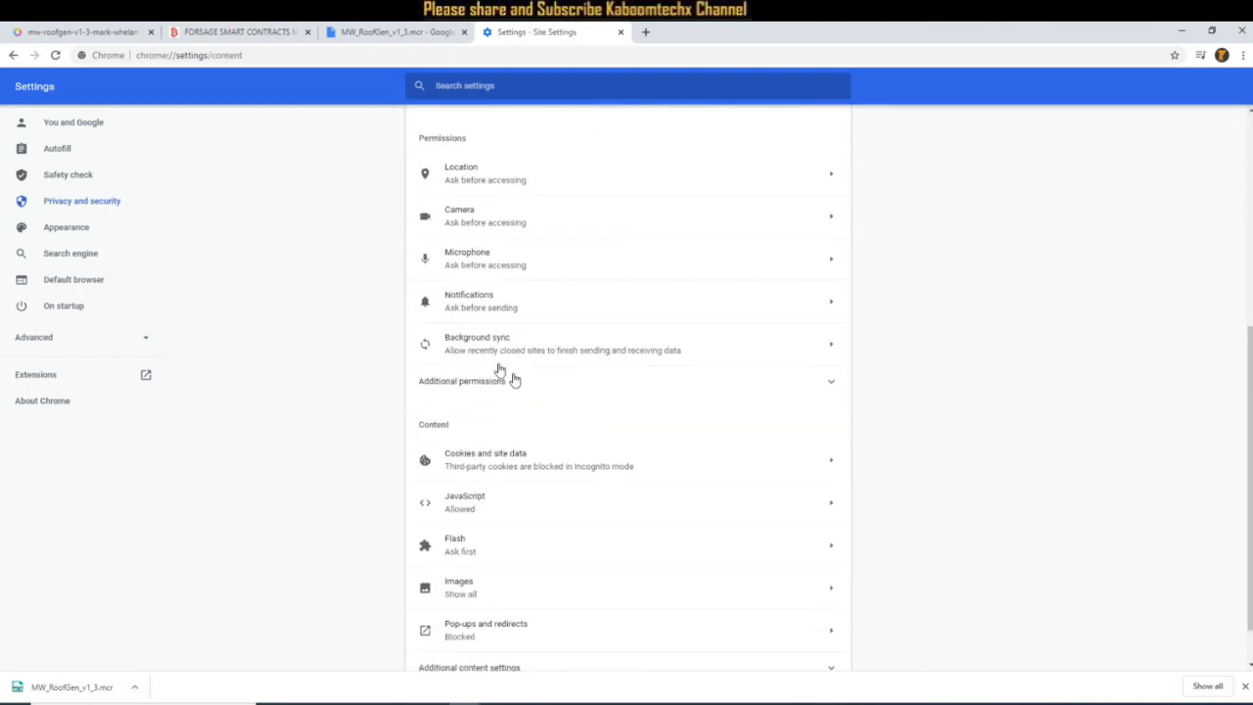
pyautogui.click(470, 305)
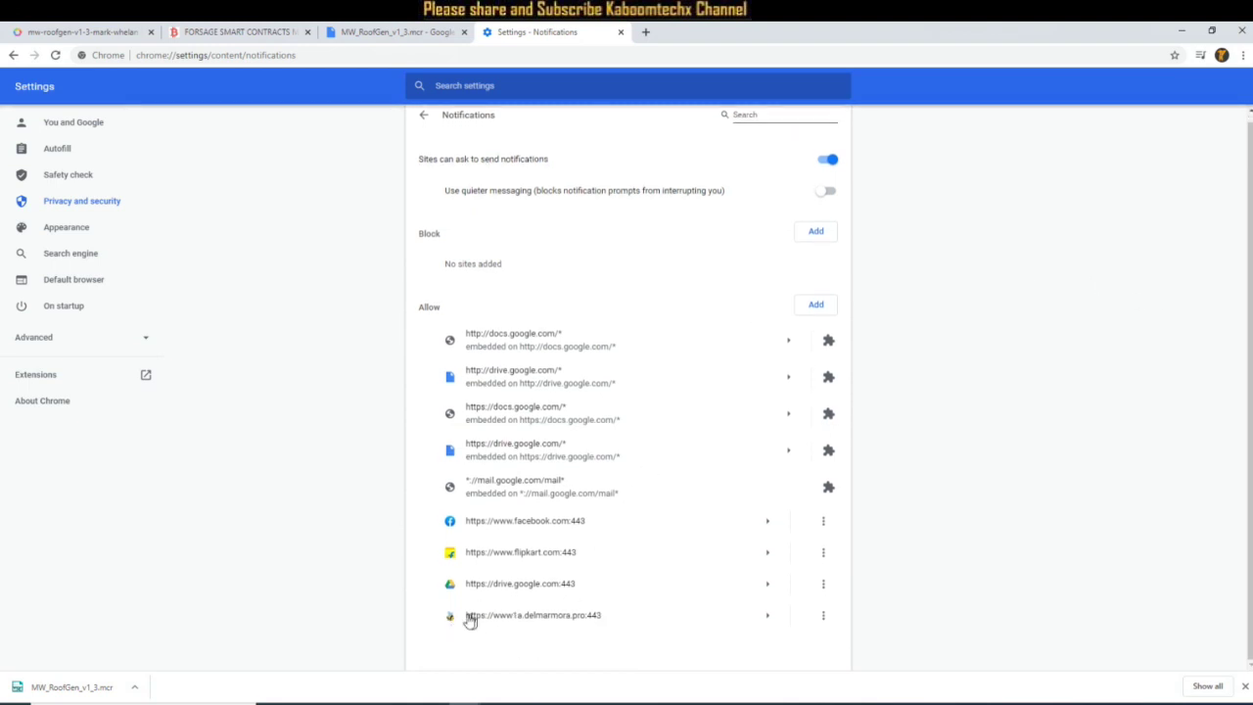
pyautogui.click(823, 616)
pyautogui.click(808, 610)
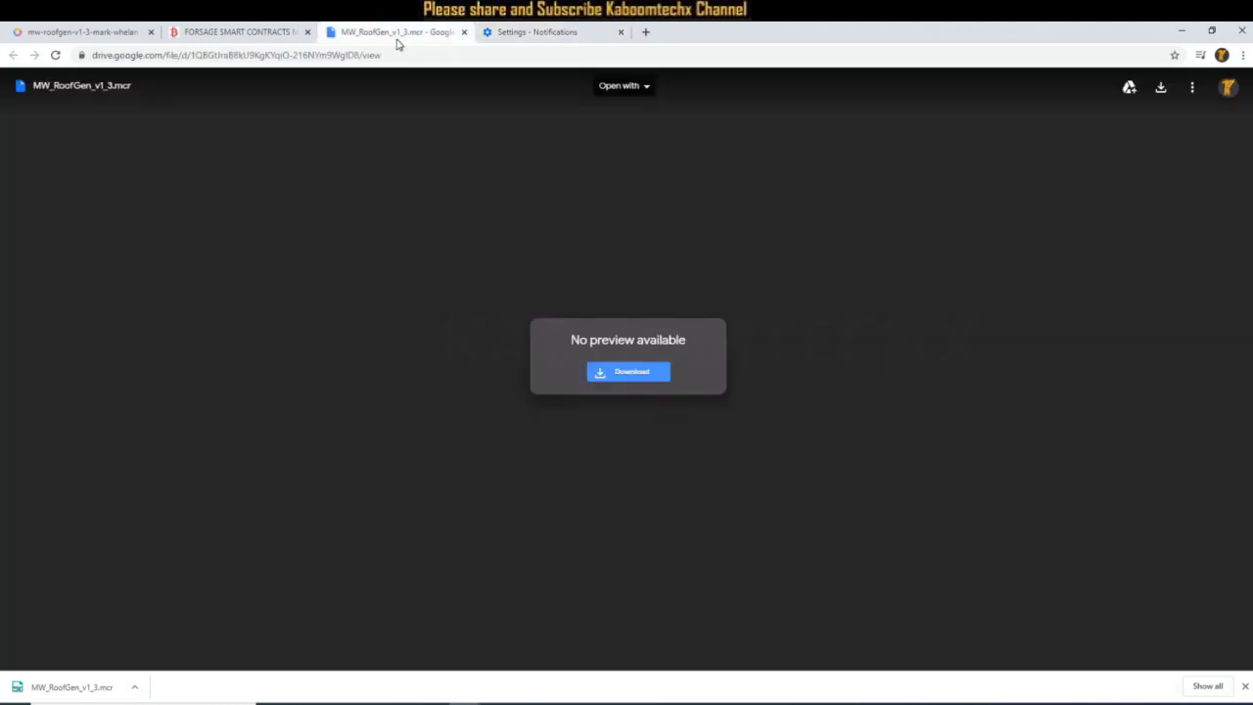
# Switch between the Drive tab and the FORSAGE ad tab, ending on FORSAGE.
pyautogui.click(393, 39)
pyautogui.click(264, 37)
pyautogui.click(376, 37)
pyautogui.click(248, 37)
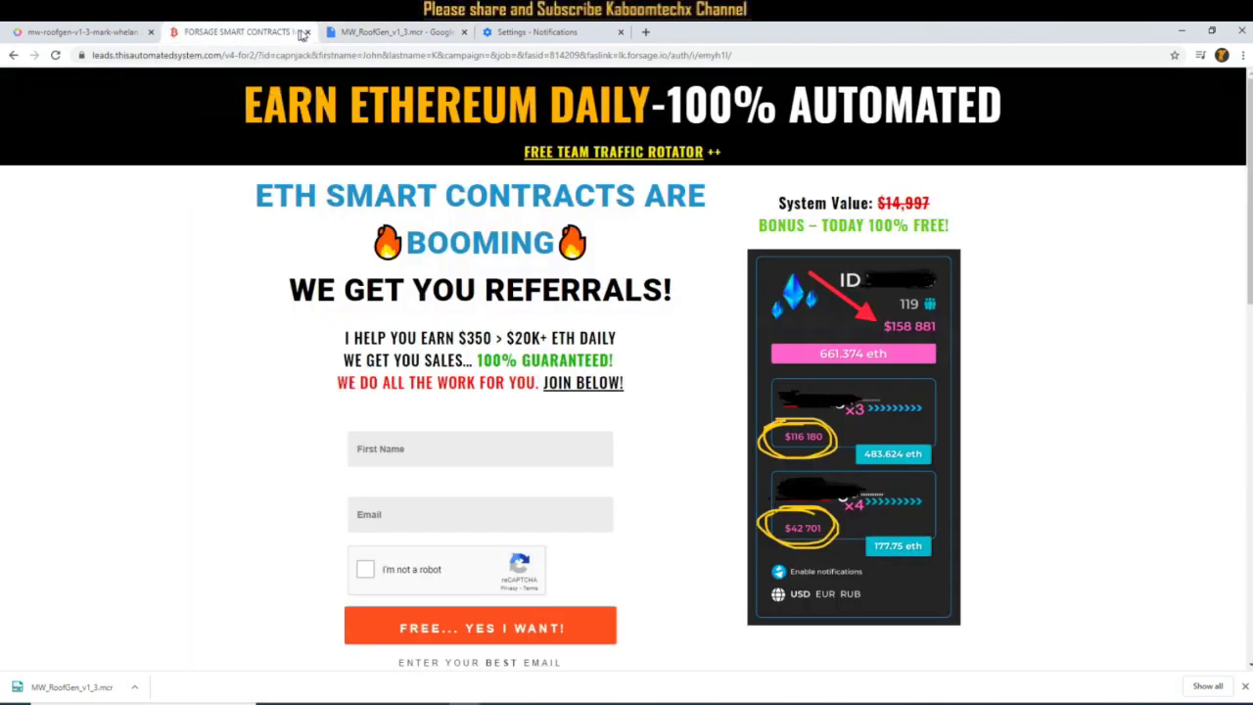
# Close the FORSAGE tab and show the downloaded MW_RoofGen_v1_3.mcr in its folder.
pyautogui.click(308, 32)
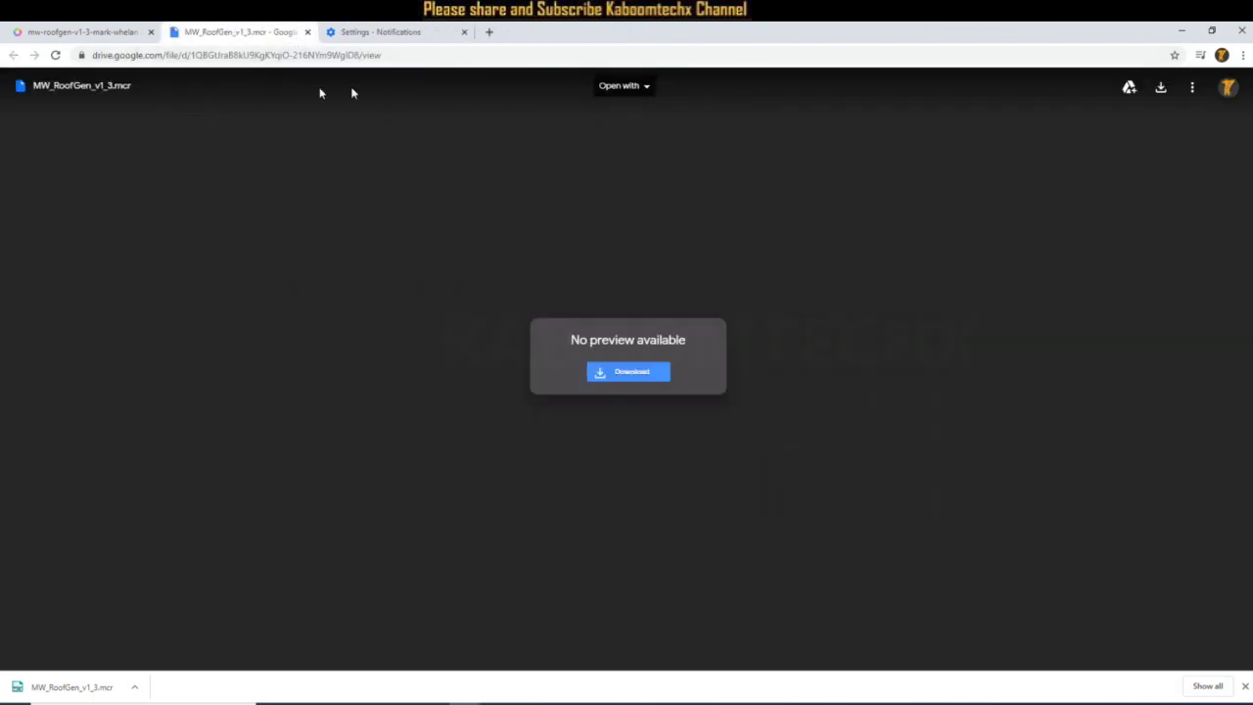
pyautogui.click(134, 687)
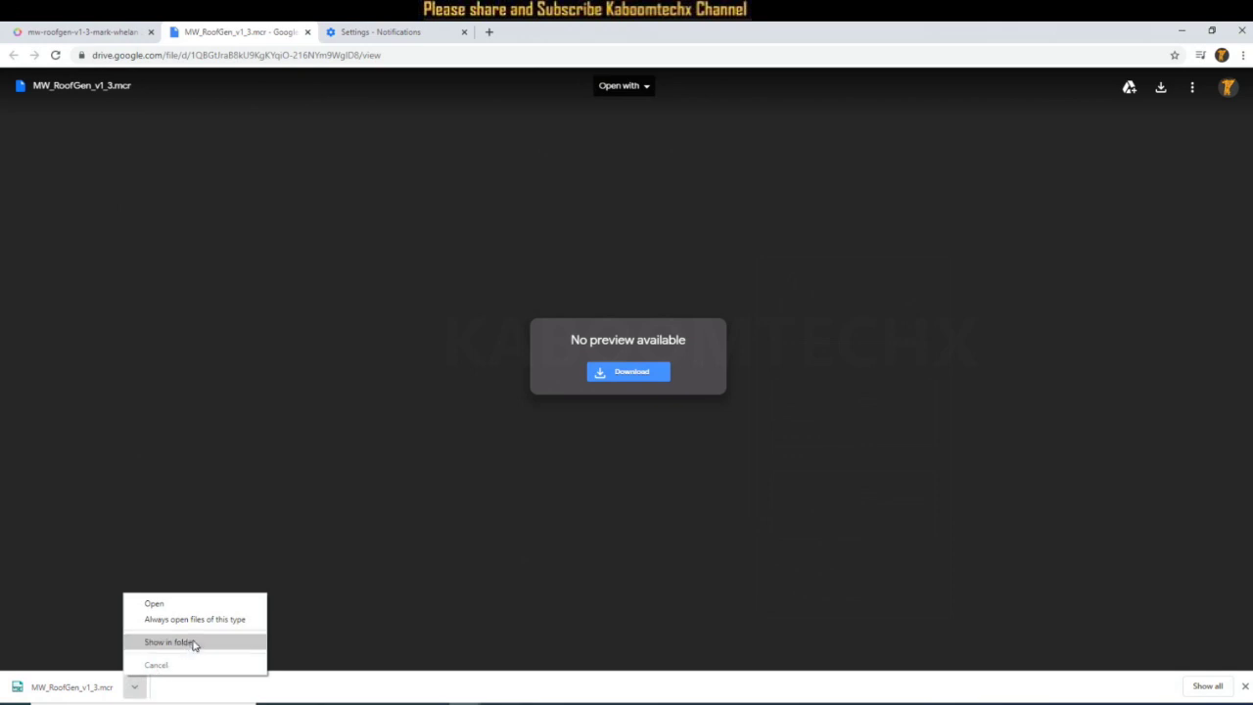
pyautogui.click(190, 643)
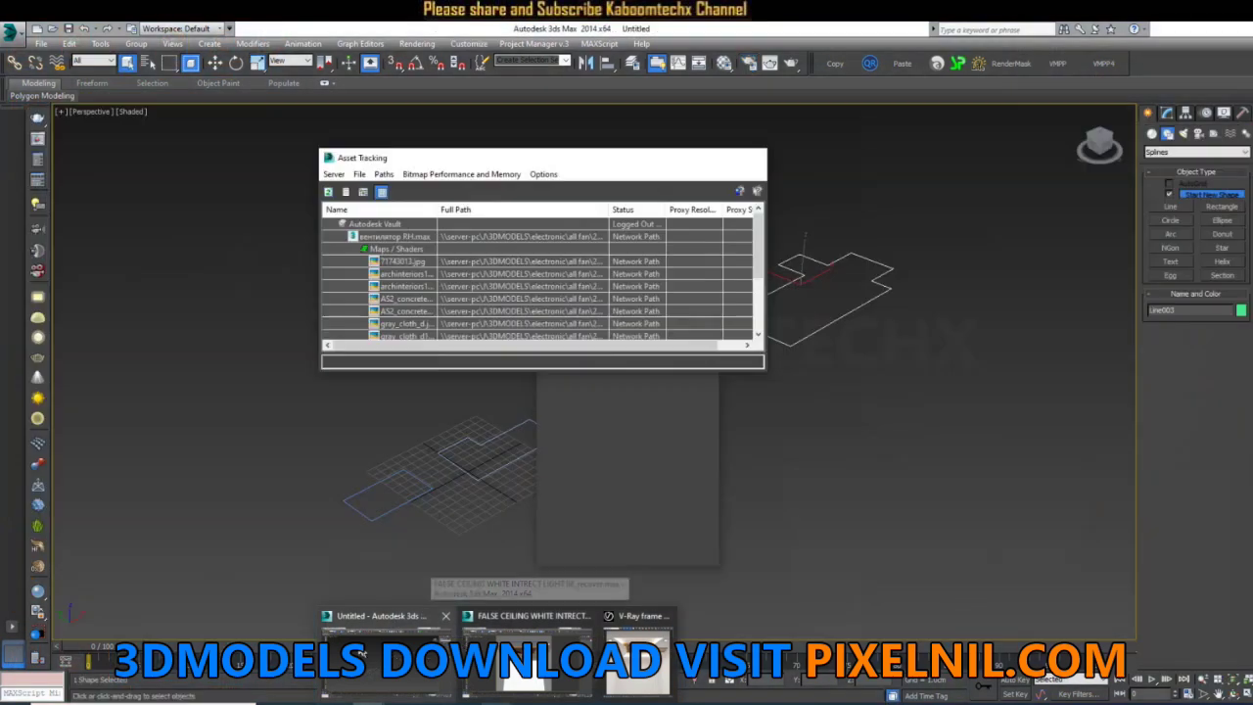
pyautogui.click(387, 651)
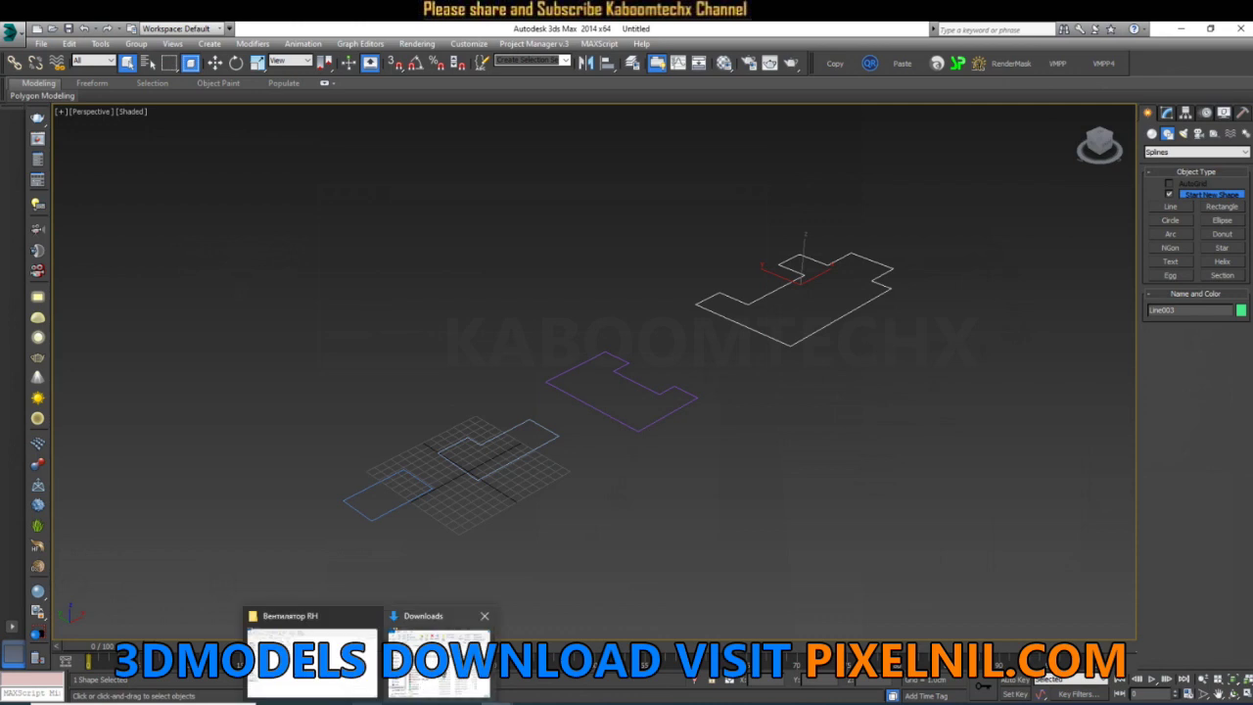
# Copy MW_RoofGen_v1_3 from the Downloads folder and close the Explorer window.
pyautogui.click(431, 666)
pyautogui.rightClick(729, 342)
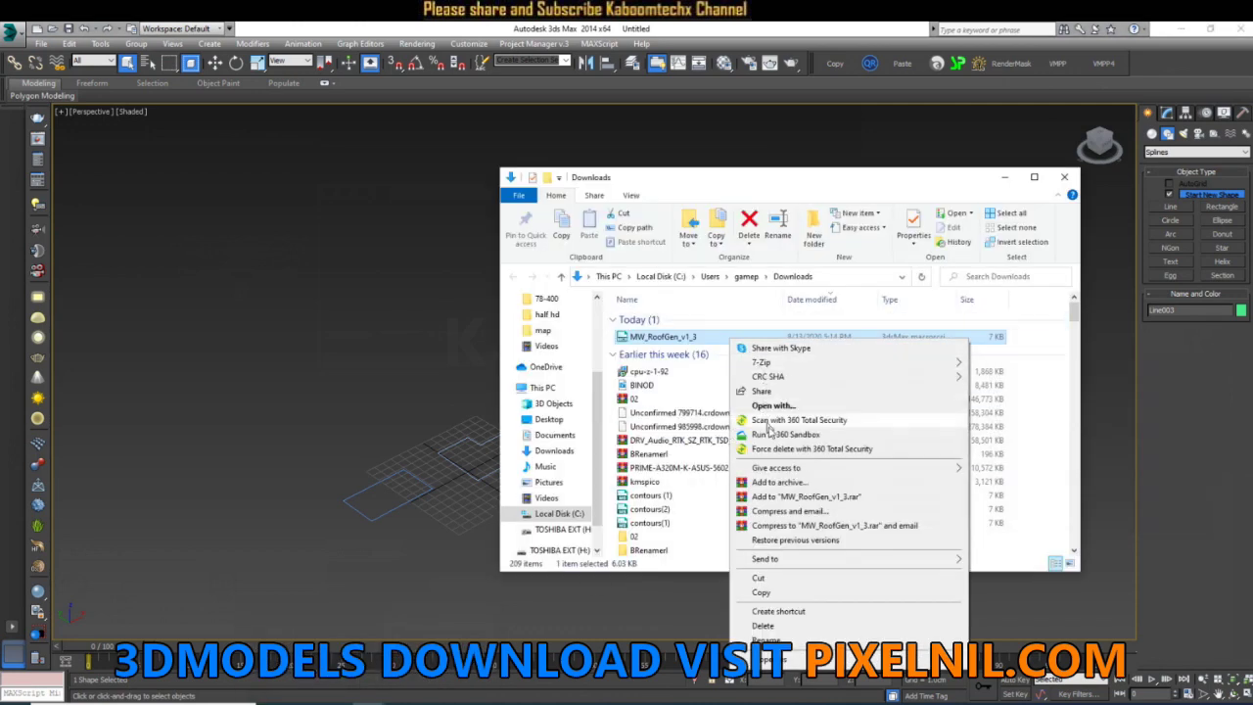
pyautogui.click(764, 593)
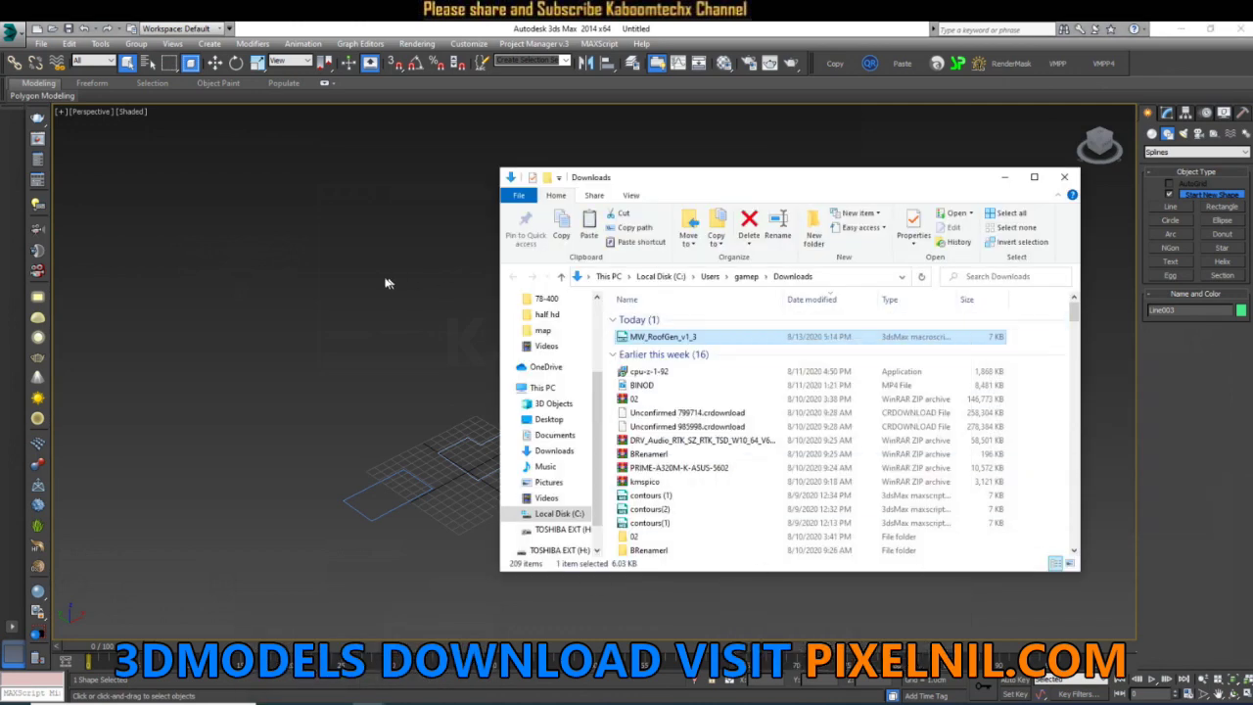
pyautogui.click(600, 136)
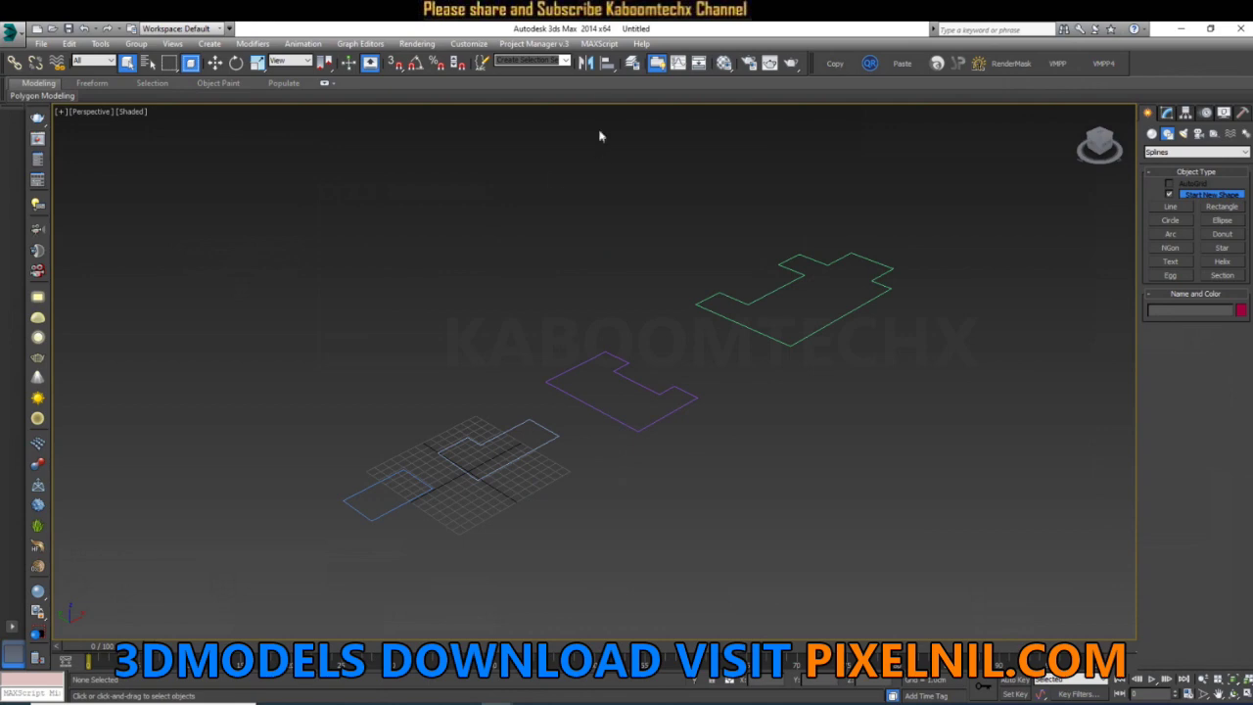
# Paste MW_RoofGen_v1_3 into the 3ds Max scripts folder via Run Script, allowing protected-folder access.
pyautogui.click(597, 44)
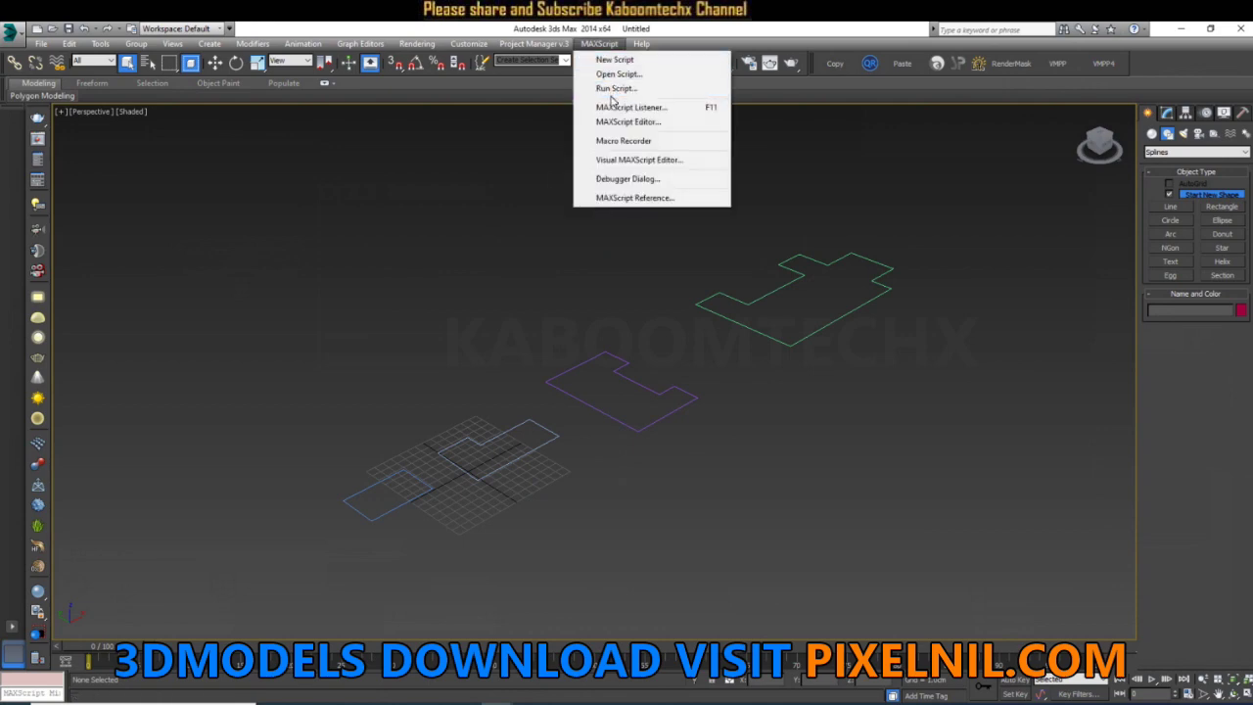
pyautogui.click(607, 87)
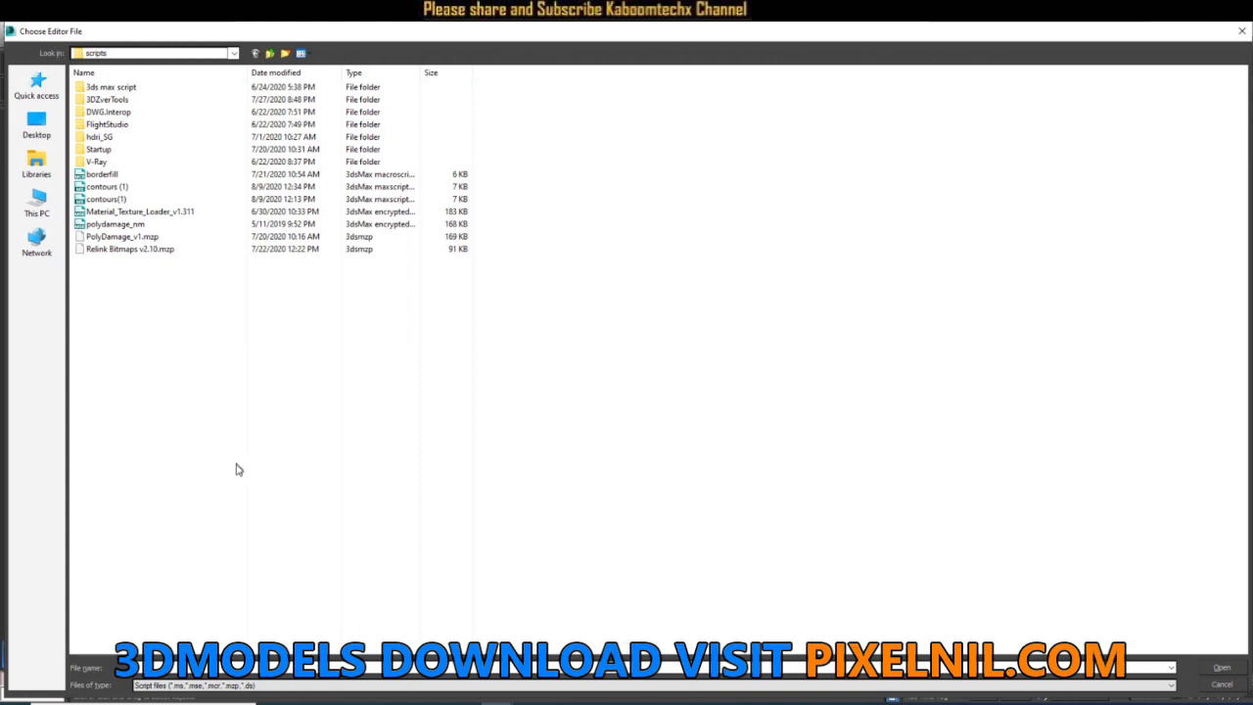
pyautogui.rightClick(194, 332)
pyautogui.click(242, 405)
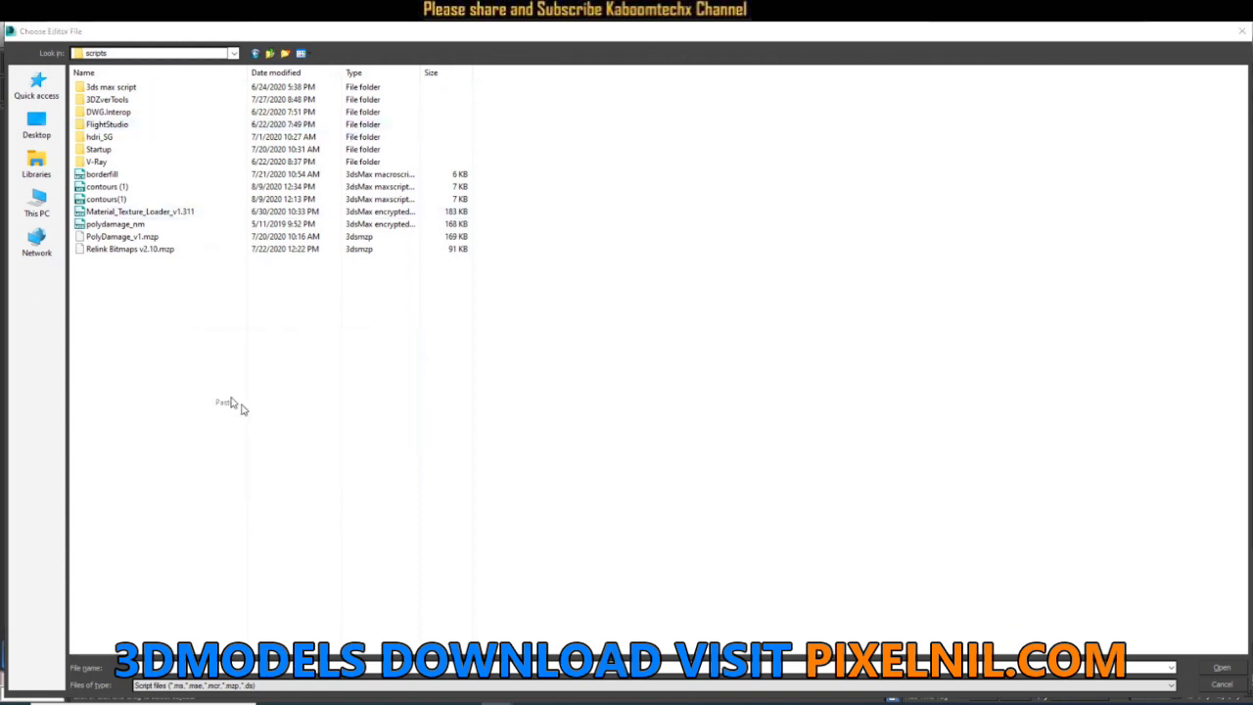
pyautogui.click(289, 295)
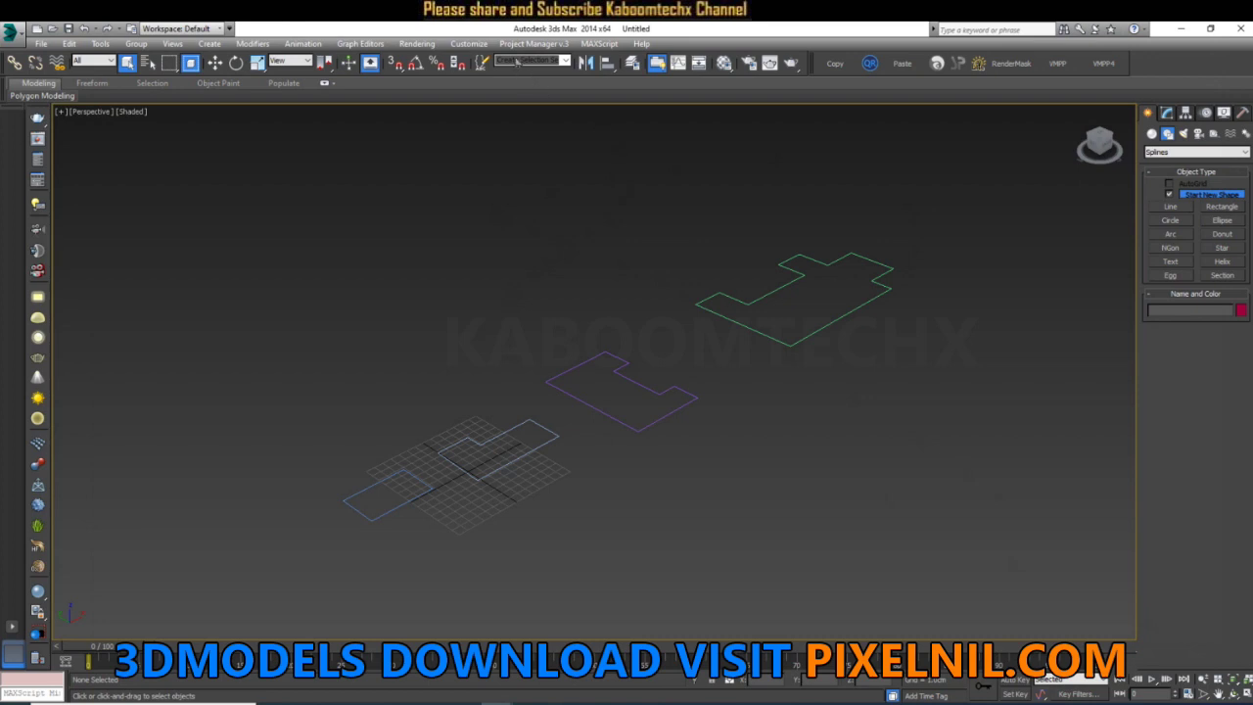
pyautogui.click(472, 45)
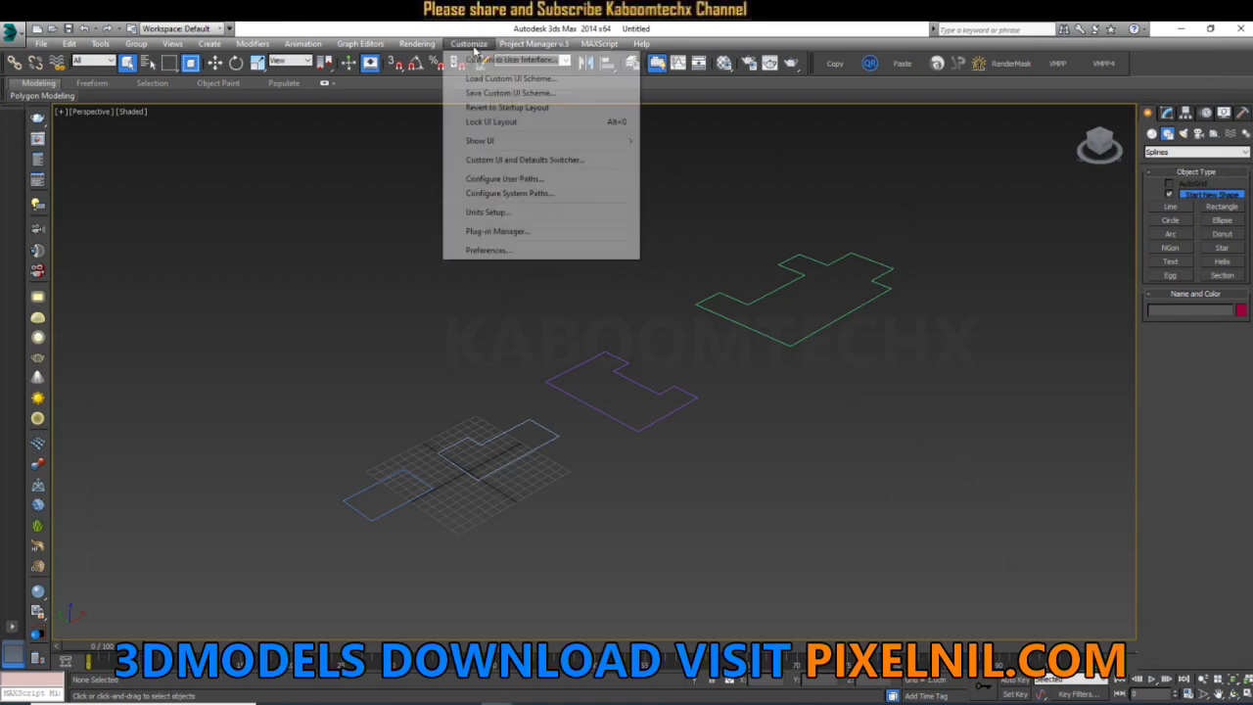
# Create toolbar 'mx' in Customize User Interface and add the MW_RoofGen action from # Scripts.
pyautogui.press('Escape')
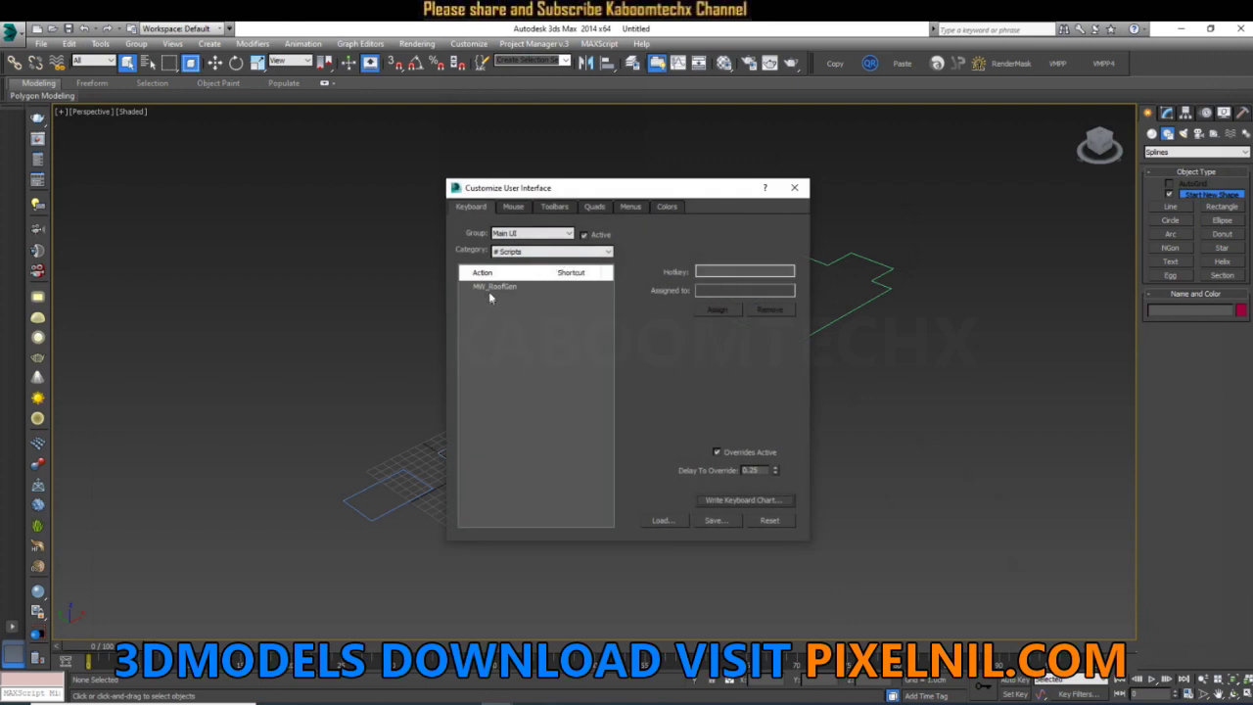
pyautogui.click(518, 252)
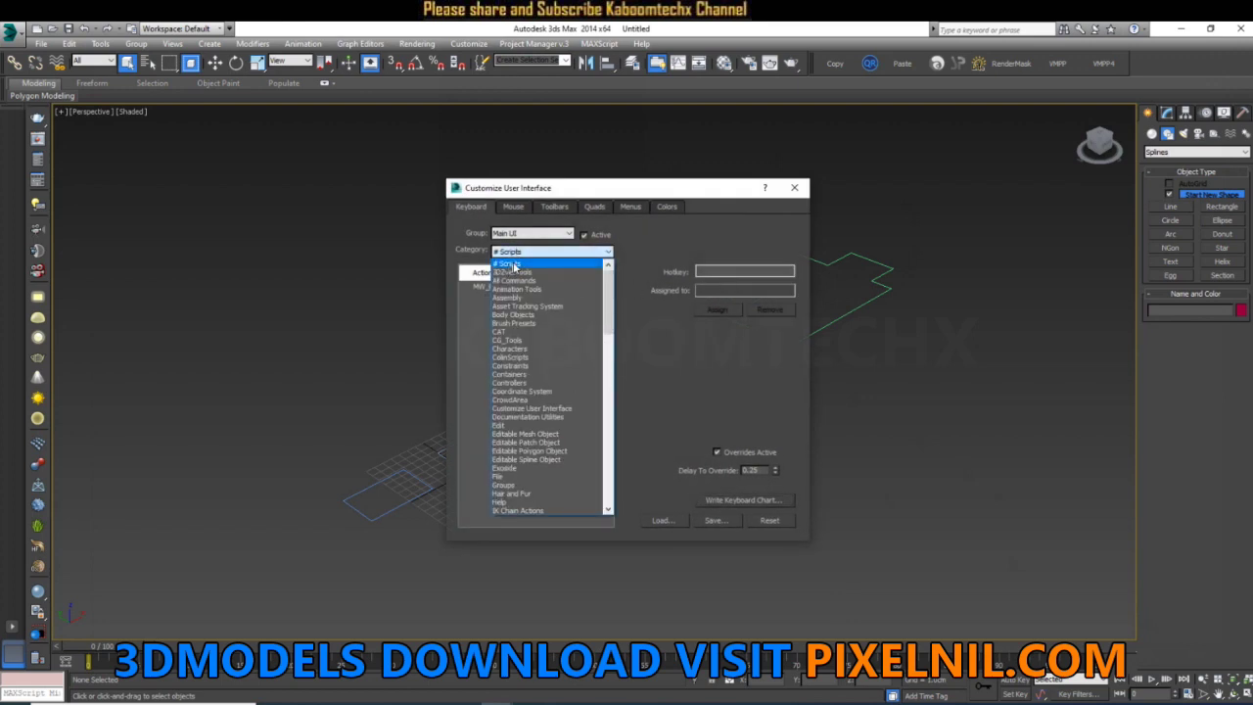
pyautogui.click(575, 208)
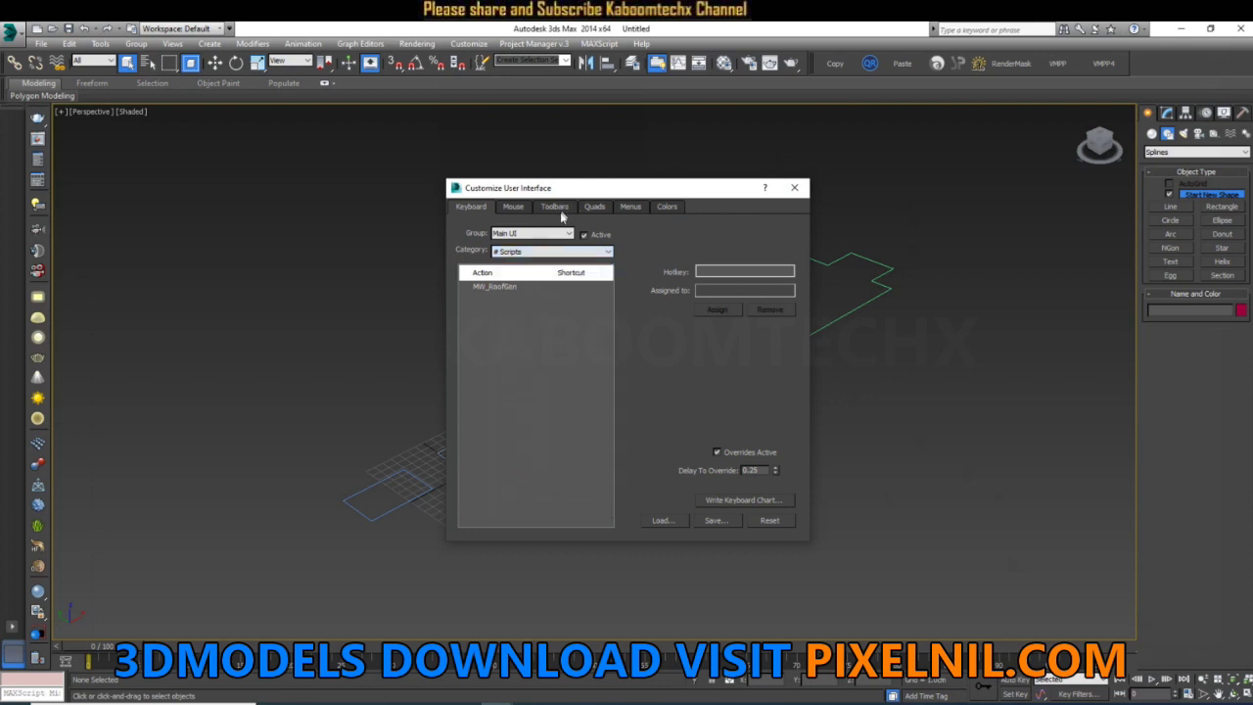
pyautogui.click(560, 211)
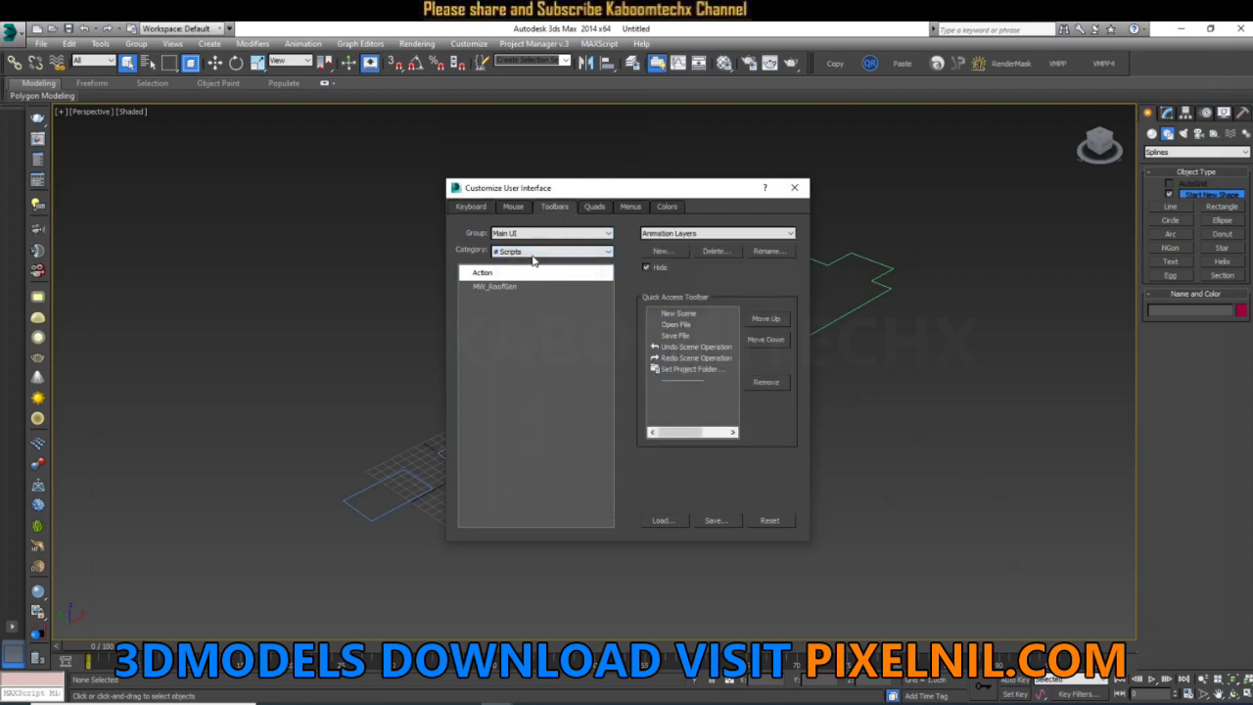
pyautogui.click(485, 288)
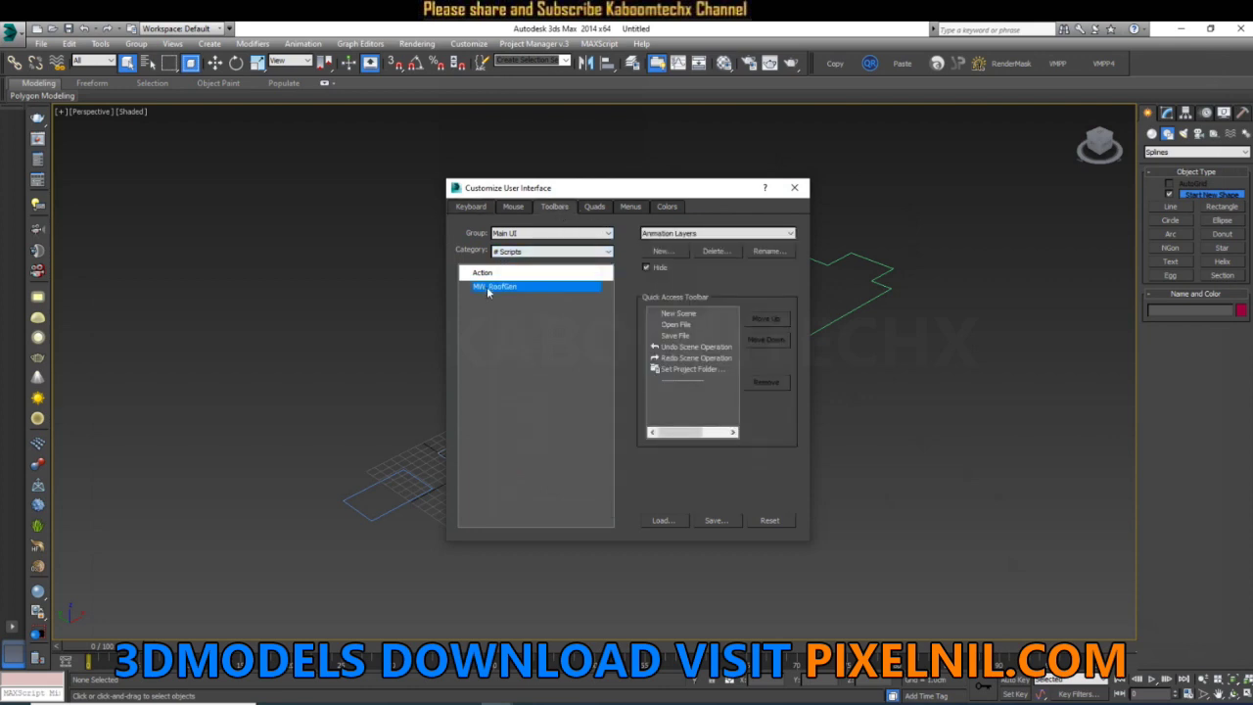
pyautogui.click(663, 252)
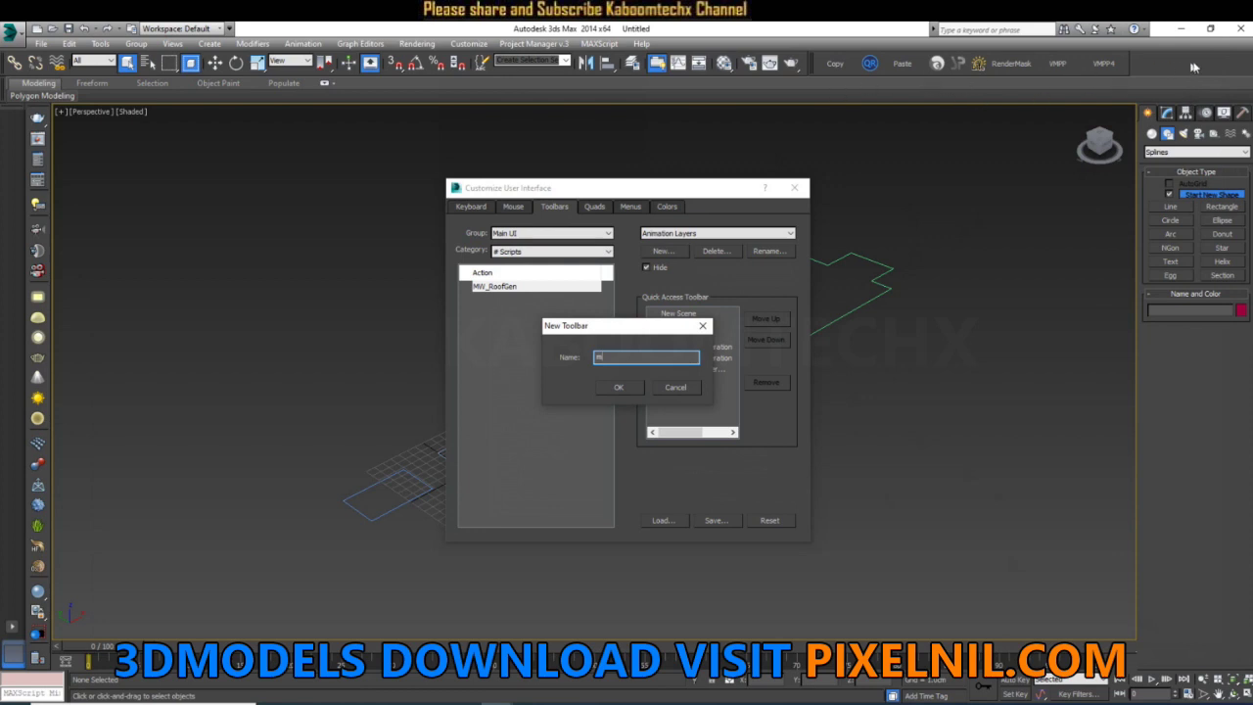
pyautogui.write('m')
pyautogui.write('x')
pyautogui.click(619, 387)
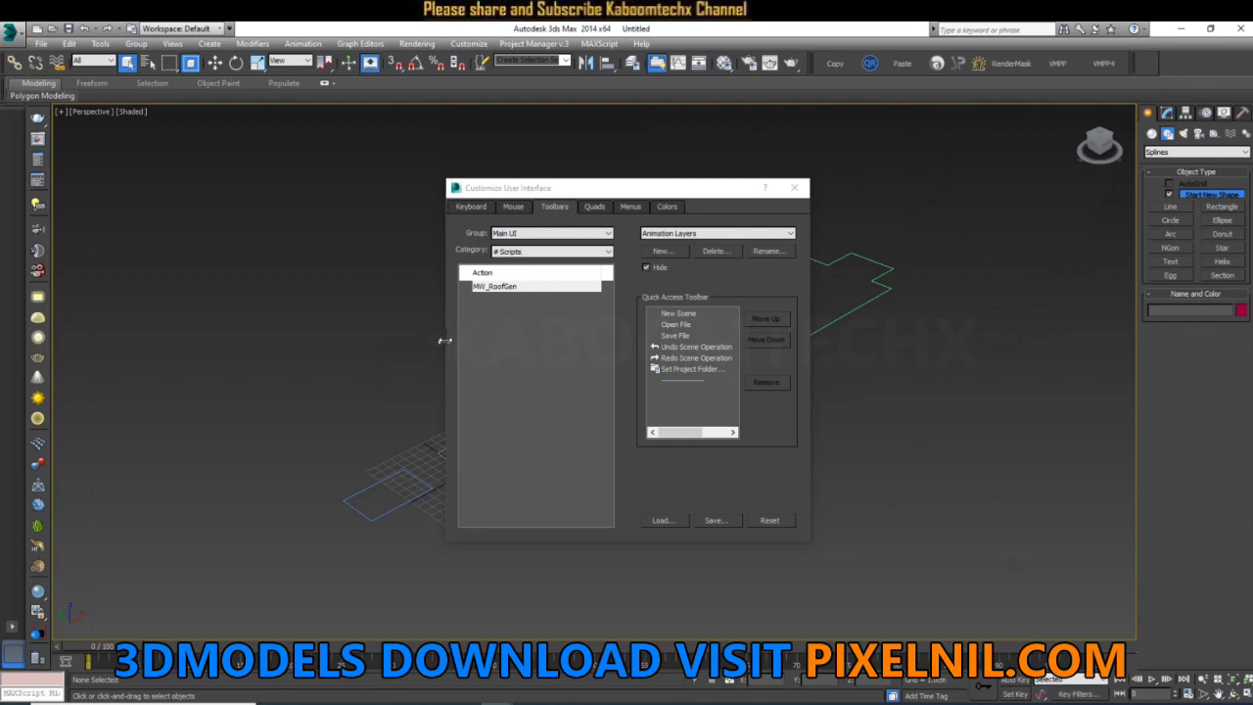
pyautogui.moveTo(485, 286); pyautogui.dragTo(1155, 62)
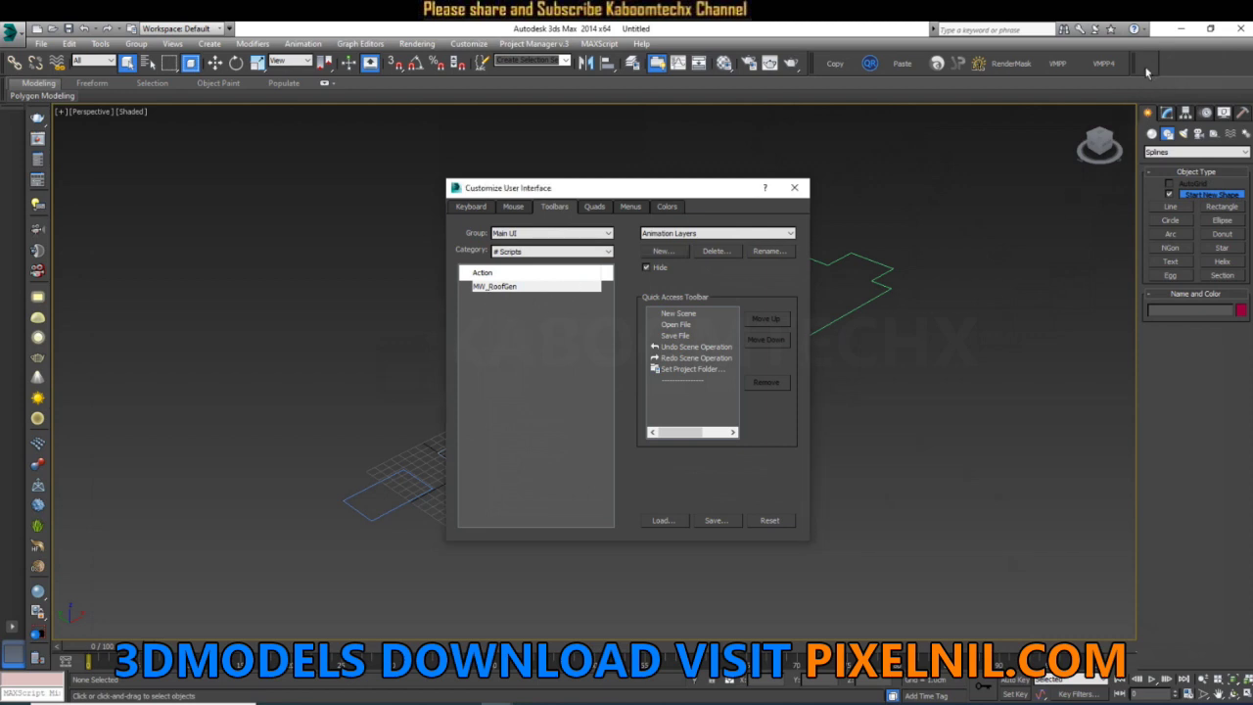
pyautogui.click(794, 187)
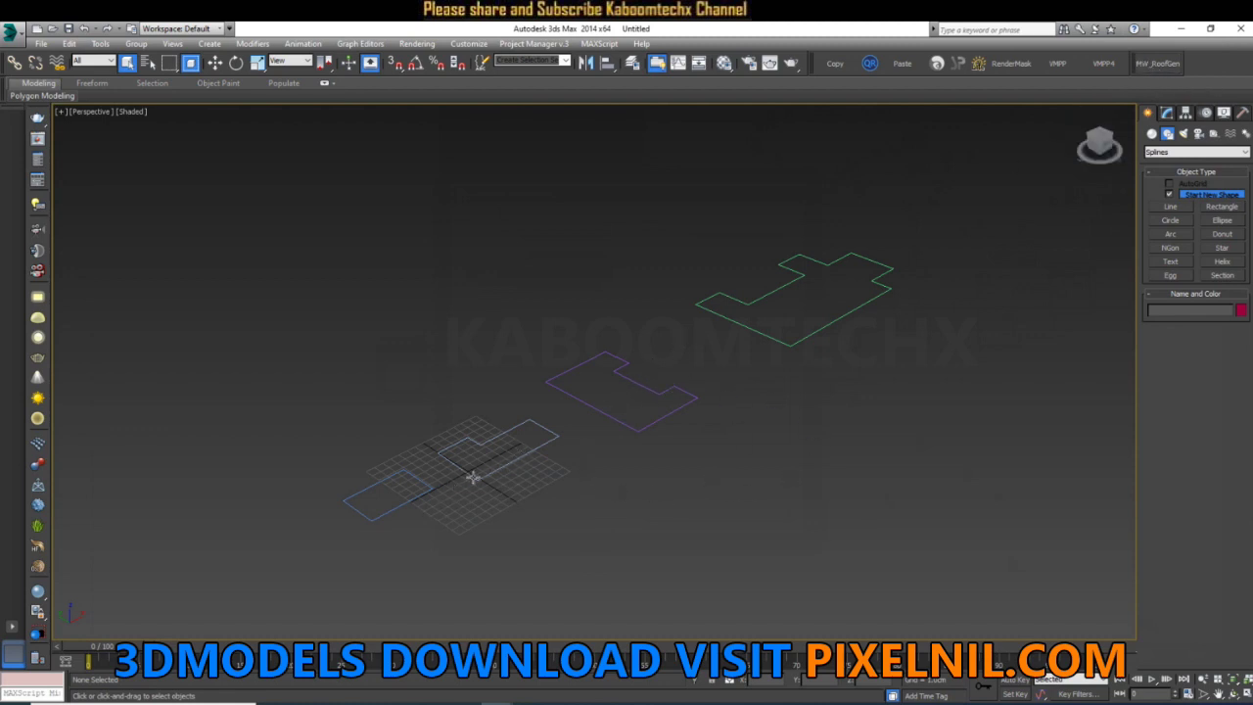
# Select green spline Line003, launch MW RoofGen at 30.0 roof angle, and frame the outline.
pyautogui.moveTo(473, 477); pyautogui.dragTo(781, 385, button='middle')
pyautogui.scroll(5, 905, 317)
pyautogui.click(906, 317)
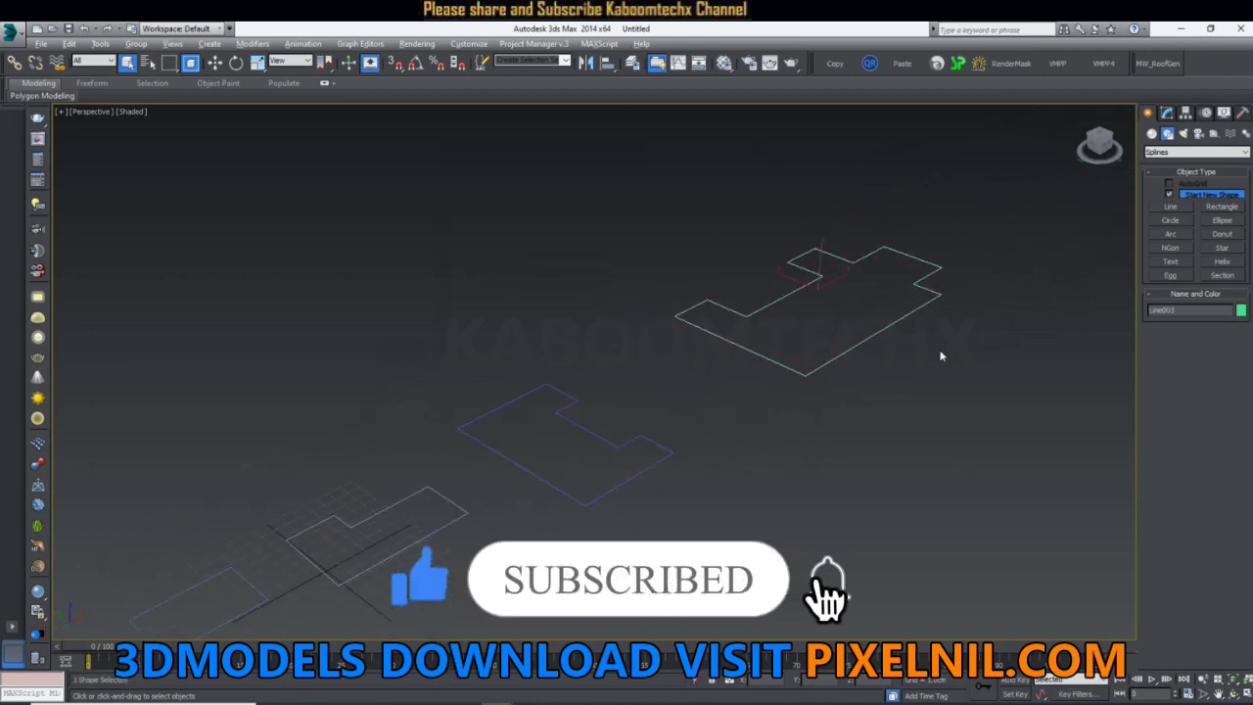
pyautogui.click(1158, 62)
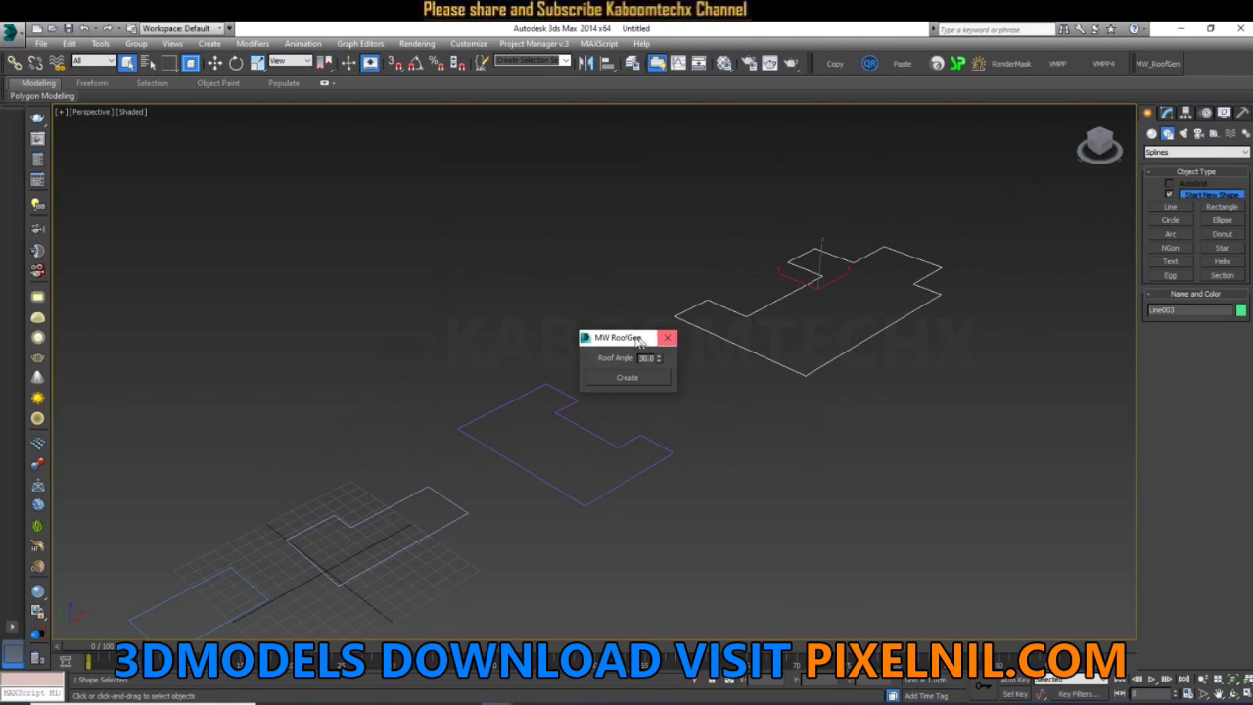
pyautogui.moveTo(638, 340); pyautogui.dragTo(563, 198)
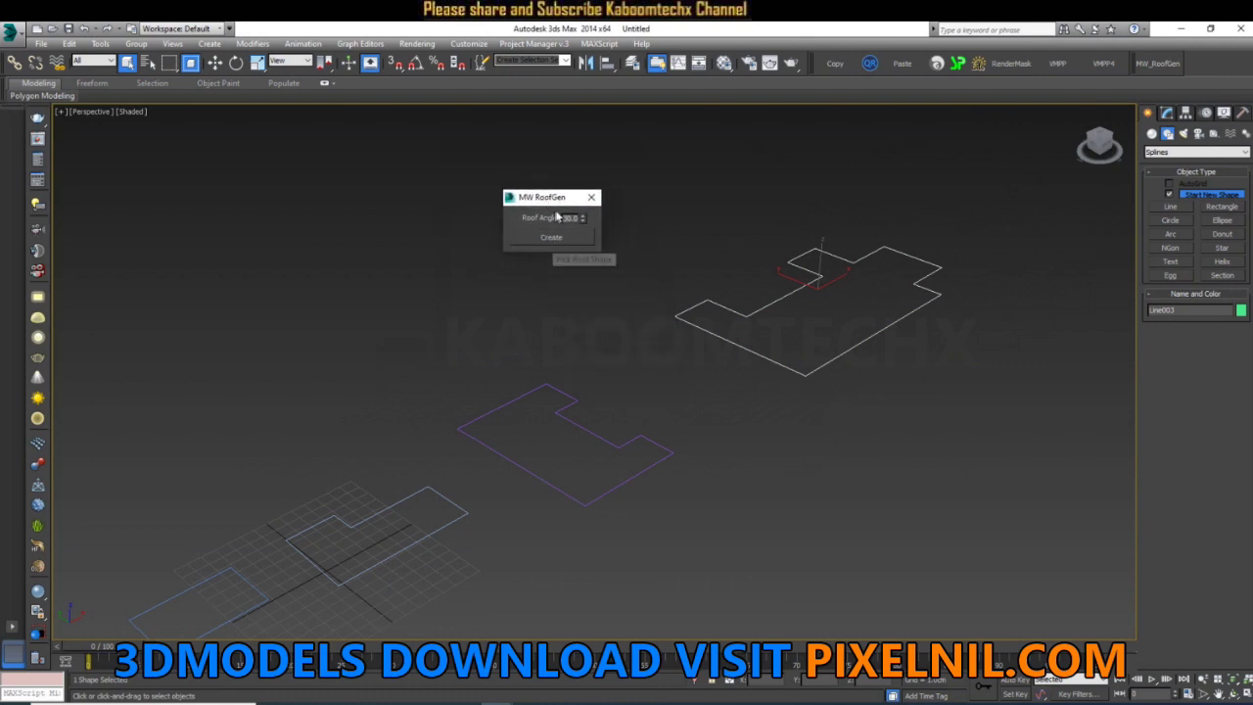
pyautogui.keyDown('alt'); pyautogui.moveTo(914, 328); pyautogui.dragTo(830, 332, button='middle'); pyautogui.keyUp('alt')
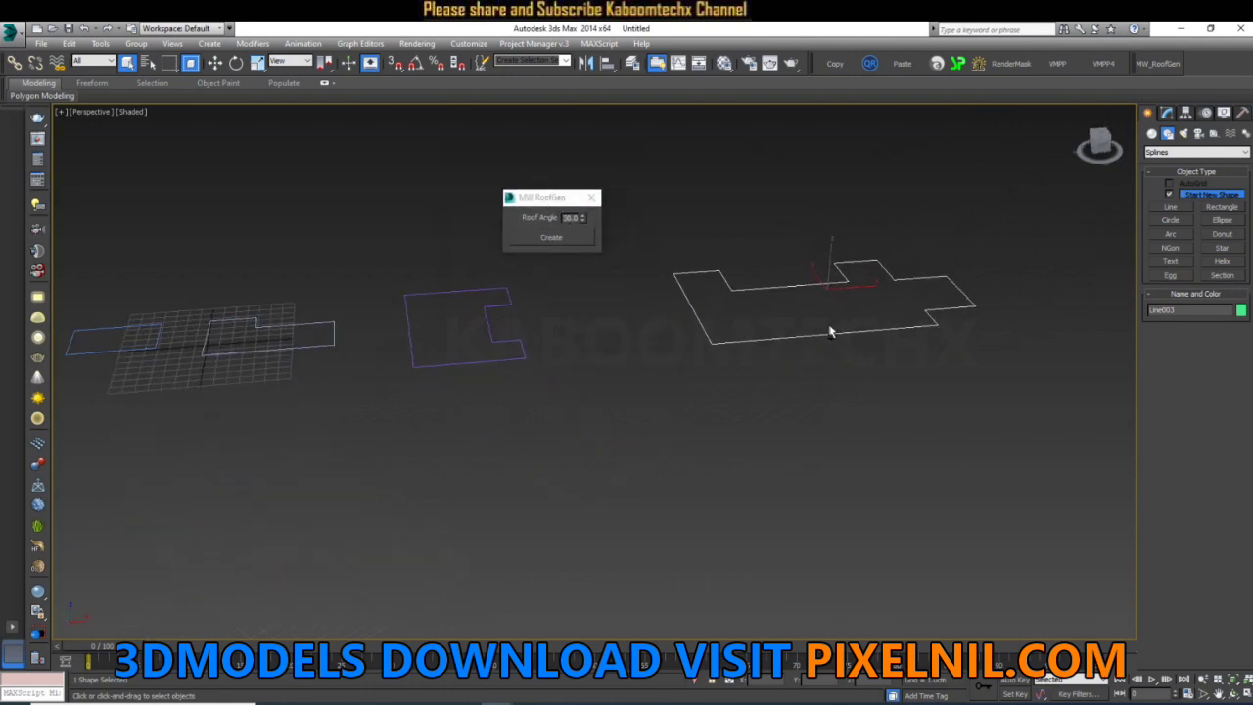
pyautogui.moveTo(716, 288)
pyautogui.mouseDown(button='middle')
pyautogui.moveTo(800, 403)
pyautogui.moveTo(735, 461)
pyautogui.moveTo(583, 264)
pyautogui.moveTo(741, 349)
pyautogui.moveTo(595, 419)
pyautogui.moveTo(638, 455)
pyautogui.mouseUp(button='middle')
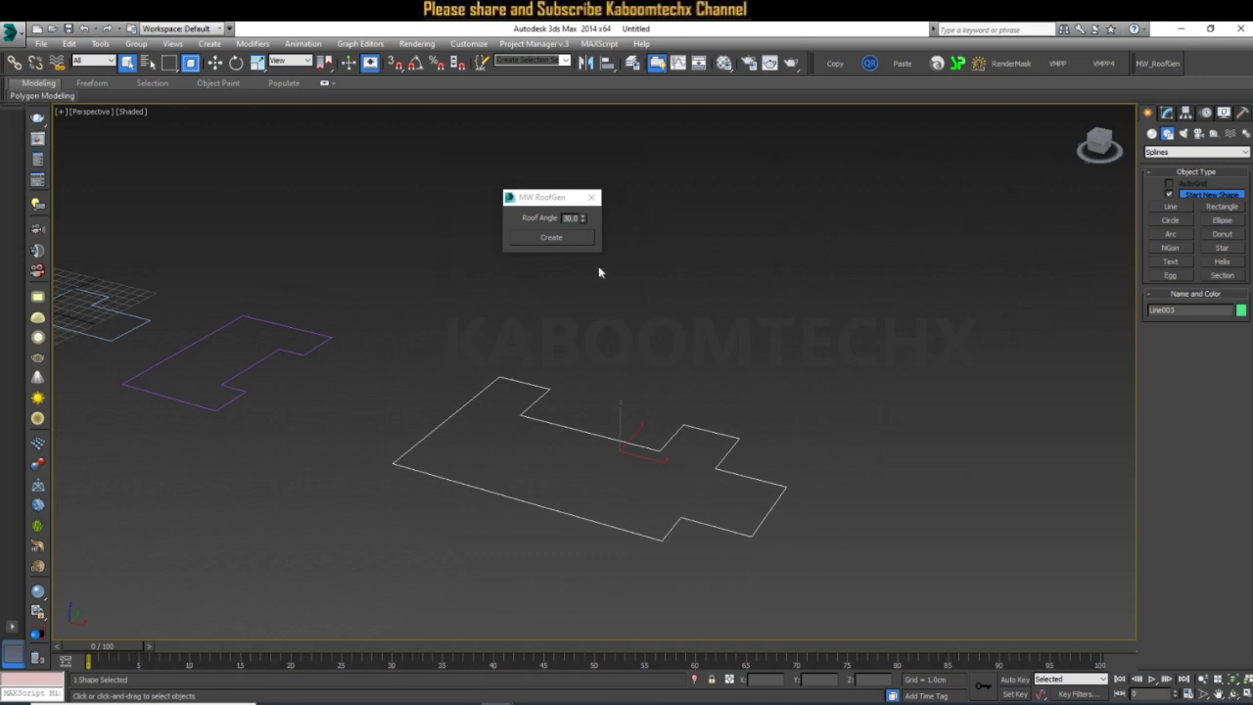
pyautogui.click(551, 238)
# Generate the green 30° hipped roof, inspect its slopes from several angles, then select Line002.
pyautogui.click(627, 441)
pyautogui.moveTo(663, 353)
pyautogui.keyDown('alt'); pyautogui.mouseDown(button='middle')
pyautogui.moveTo(619, 482)
pyautogui.moveTo(720, 489)
pyautogui.moveTo(636, 477)
pyautogui.mouseUp(button='middle'); pyautogui.keyUp('alt')
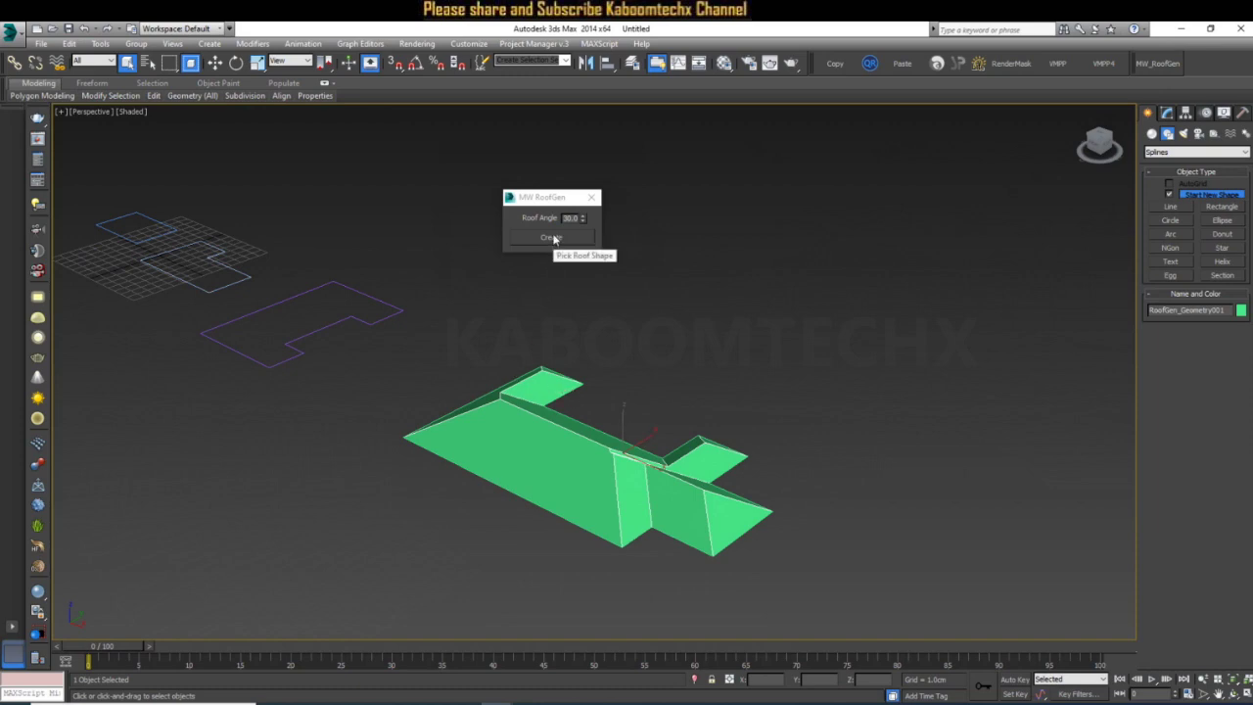
pyautogui.moveTo(717, 454)
pyautogui.keyDown('alt'); pyautogui.mouseDown(button='middle')
pyautogui.moveTo(728, 493)
pyautogui.moveTo(532, 392)
pyautogui.mouseUp(button='middle'); pyautogui.keyUp('alt')
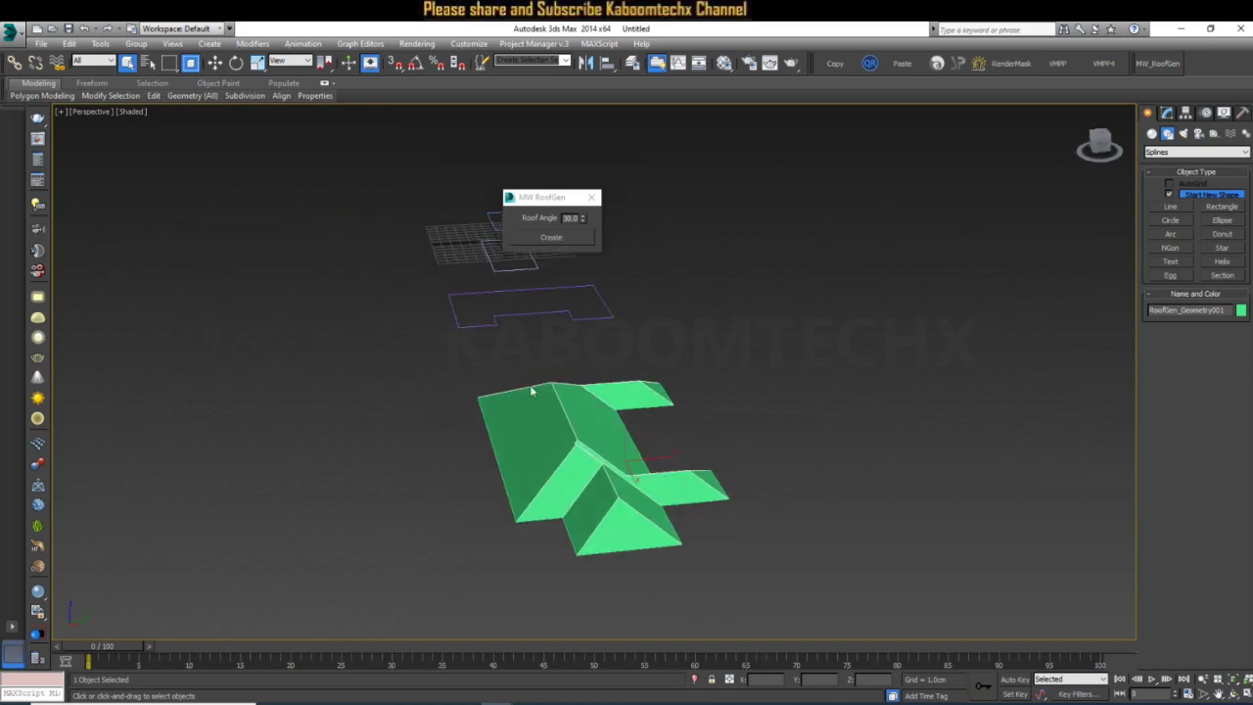
pyautogui.moveTo(679, 408)
pyautogui.keyDown('alt'); pyautogui.mouseDown(button='middle')
pyautogui.moveTo(624, 404)
pyautogui.moveTo(671, 419)
pyautogui.moveTo(620, 478)
pyautogui.moveTo(634, 458)
pyautogui.mouseUp(button='middle'); pyautogui.keyUp('alt')
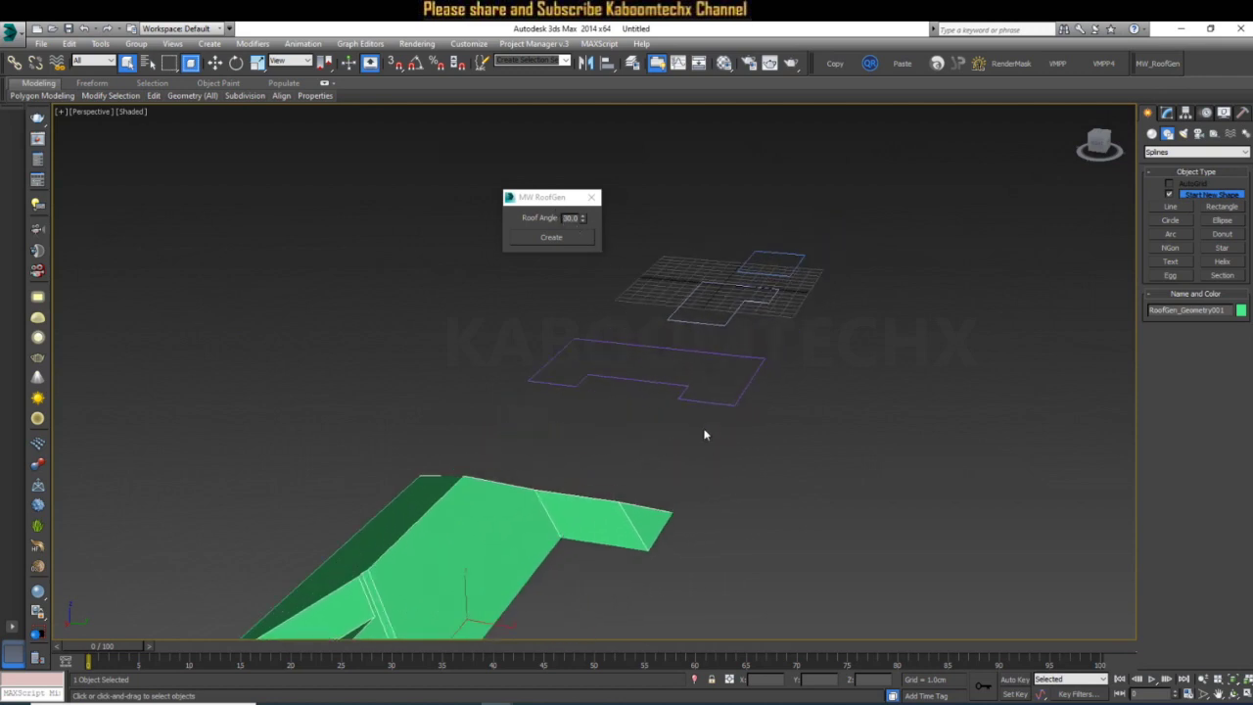
pyautogui.moveTo(632, 571)
pyautogui.keyDown('alt'); pyautogui.mouseDown(button='middle')
pyautogui.moveTo(738, 342)
pyautogui.moveTo(626, 545)
pyautogui.moveTo(649, 488)
pyautogui.mouseUp(button='middle'); pyautogui.keyUp('alt')
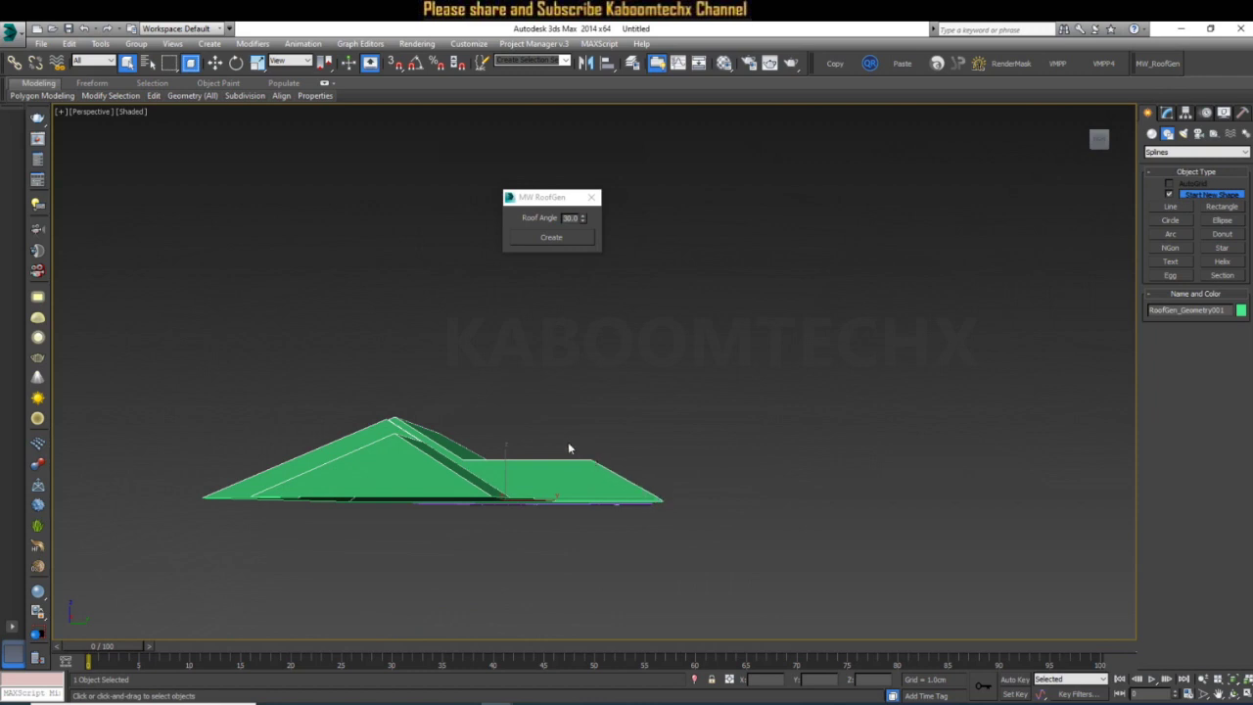
pyautogui.keyDown('alt'); pyautogui.moveTo(601, 488); pyautogui.dragTo(593, 462, button='middle'); pyautogui.keyUp('alt')
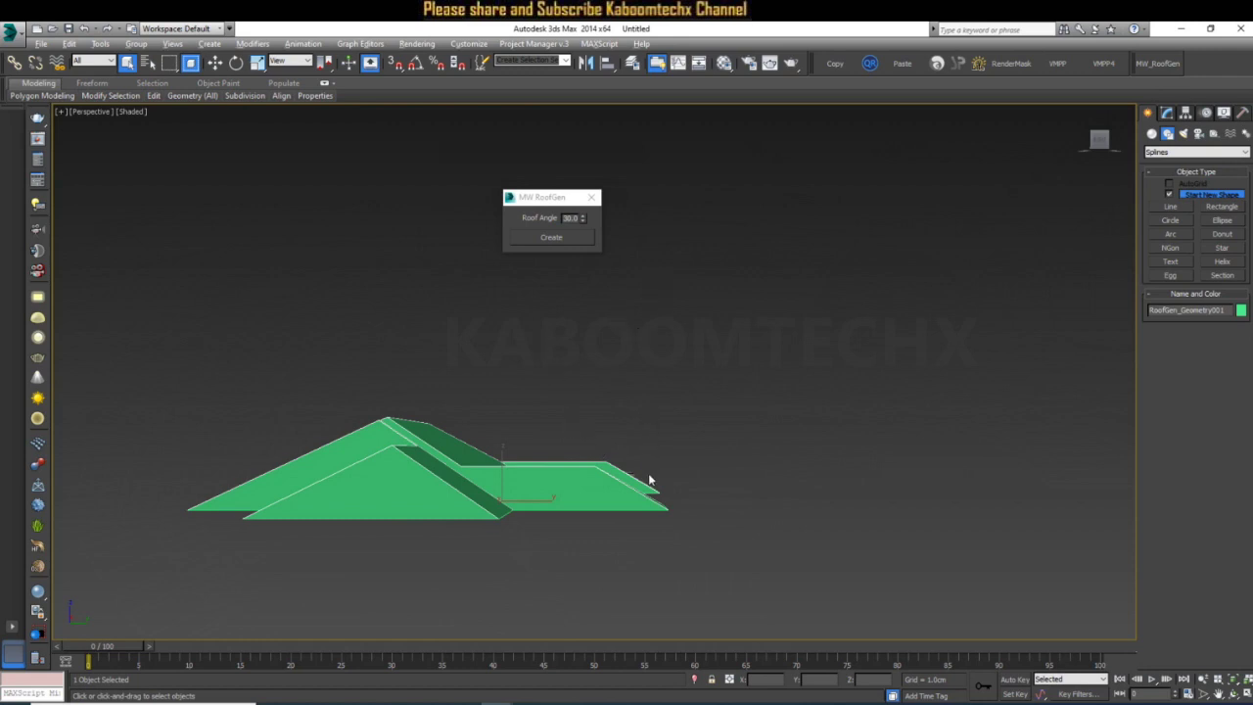
pyautogui.keyDown('alt'); pyautogui.moveTo(652, 476); pyautogui.dragTo(644, 500, button='middle'); pyautogui.keyUp('alt')
pyautogui.click(647, 352)
# Frame the notched Line002 outline and generate a purple roof at 45° on it.
pyautogui.press('z')
pyautogui.moveTo(696, 399)
pyautogui.keyDown('alt'); pyautogui.mouseDown(button='middle')
pyautogui.moveTo(696, 412)
pyautogui.moveTo(653, 393)
pyautogui.mouseUp(button='middle'); pyautogui.keyUp('alt')
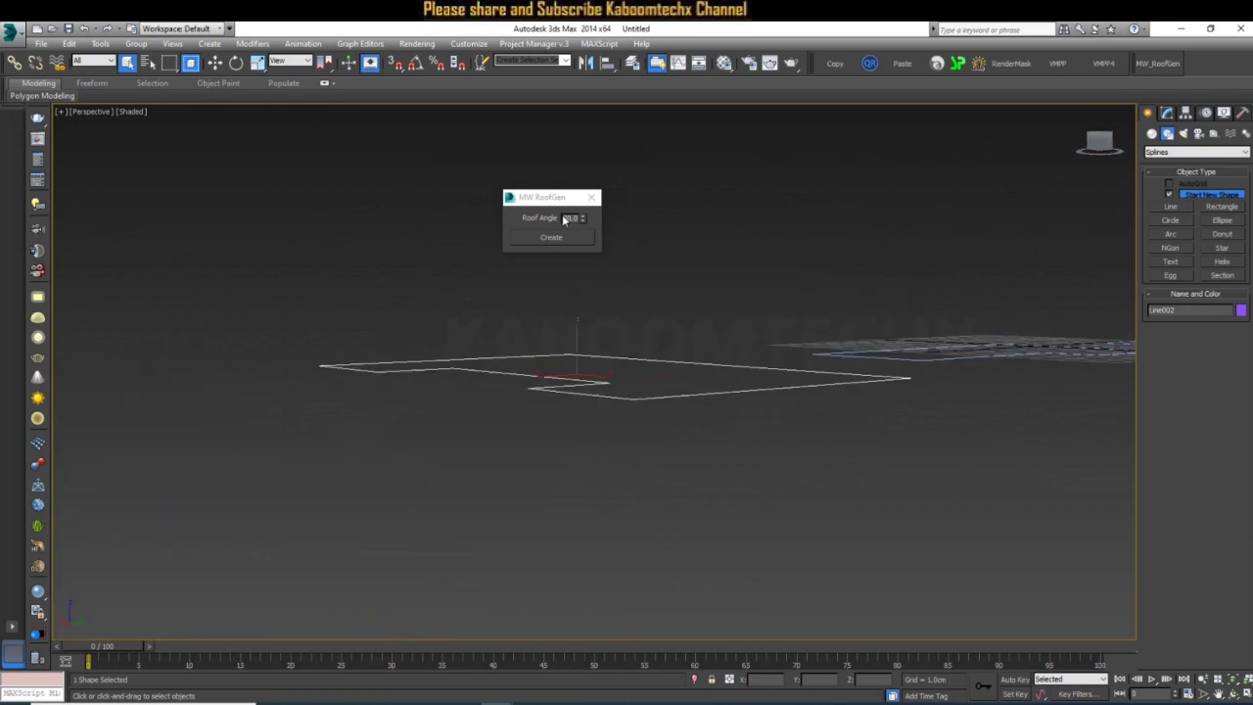
pyautogui.keyDown('alt'); pyautogui.moveTo(653, 394); pyautogui.dragTo(792, 233, button='middle'); pyautogui.keyUp('alt')
pyautogui.write('45')
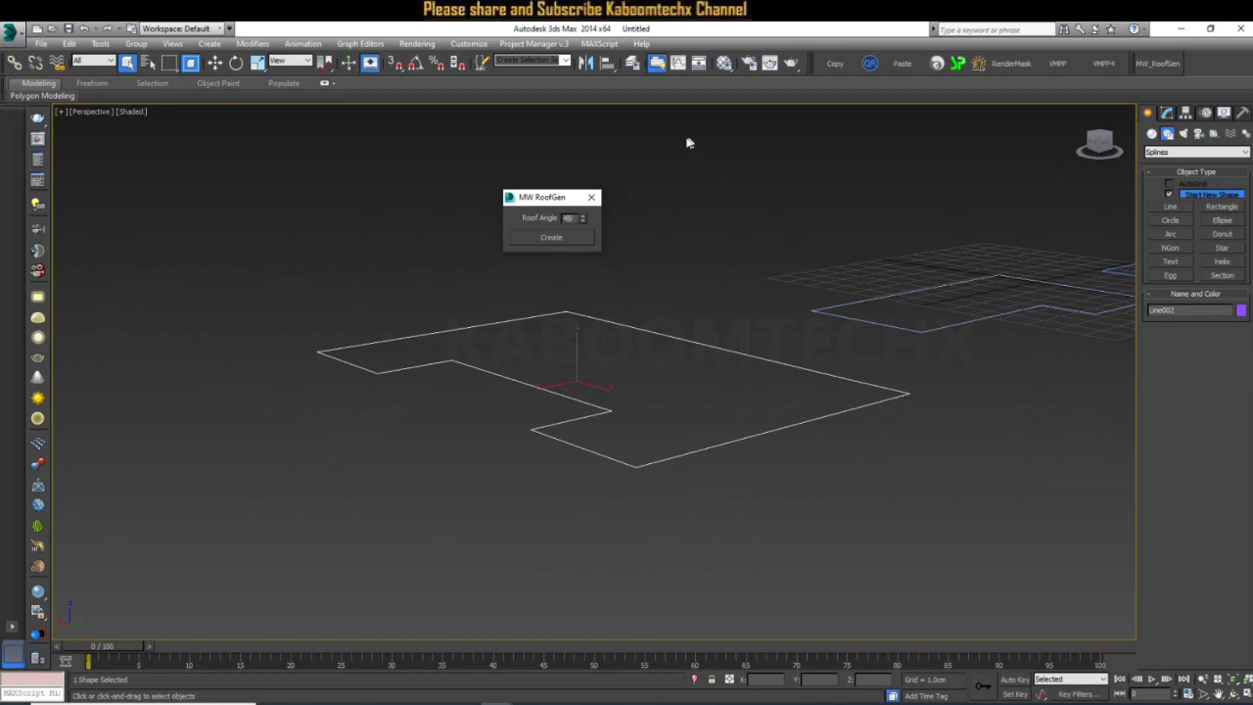
pyautogui.press('Return')
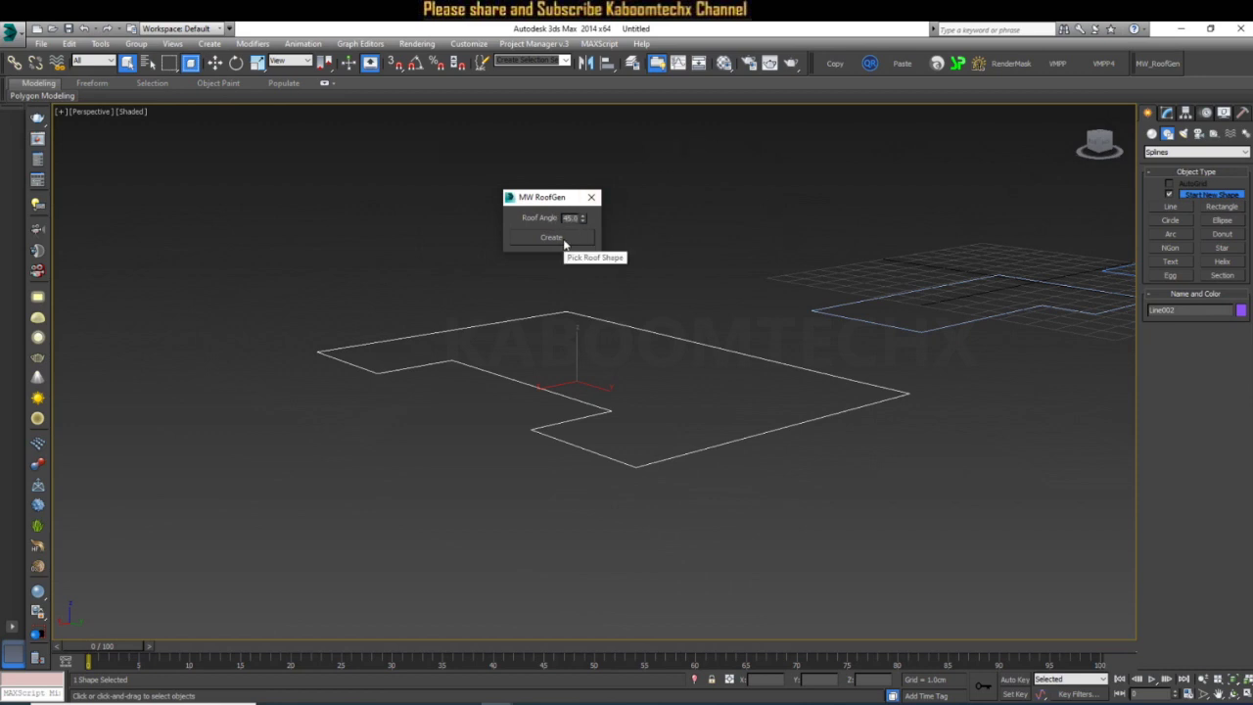
pyautogui.click(564, 240)
# Raise the purple 45° roof along Z above the notched outline, then reselect the outline.
pyautogui.keyDown('alt'); pyautogui.moveTo(699, 405); pyautogui.dragTo(671, 392, button='middle'); pyautogui.keyUp('alt')
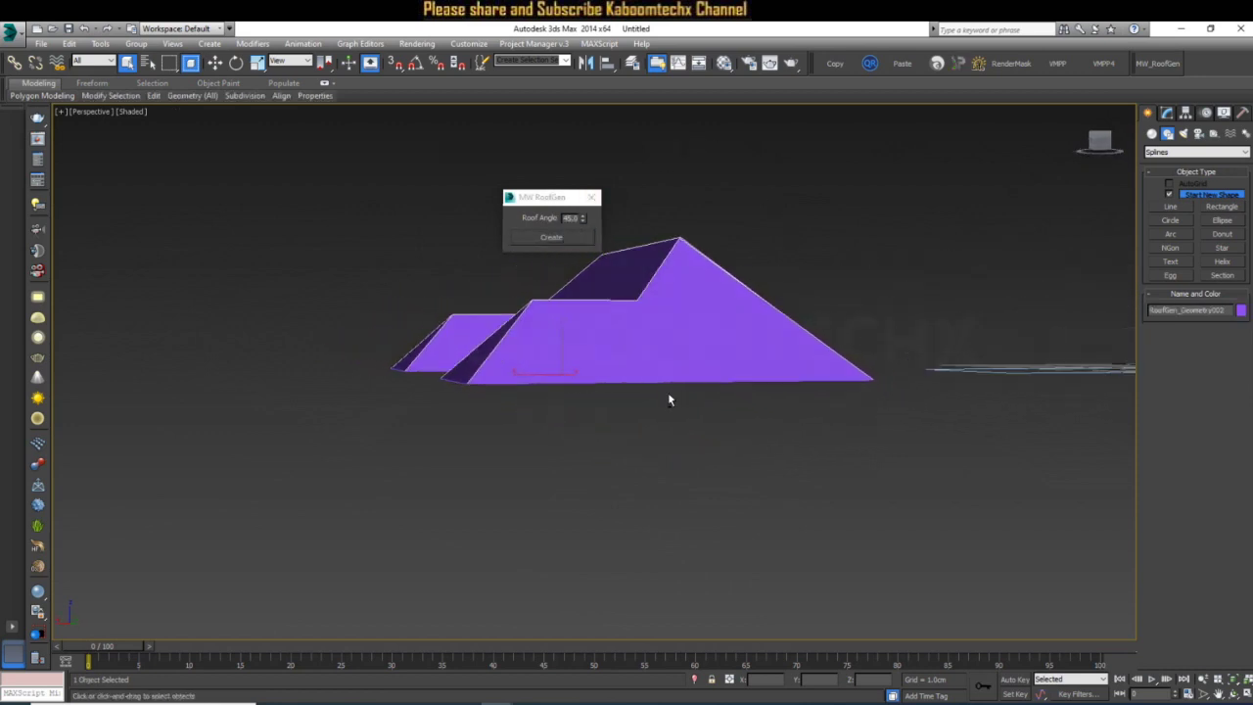
pyautogui.scroll(-2, 526, 341)
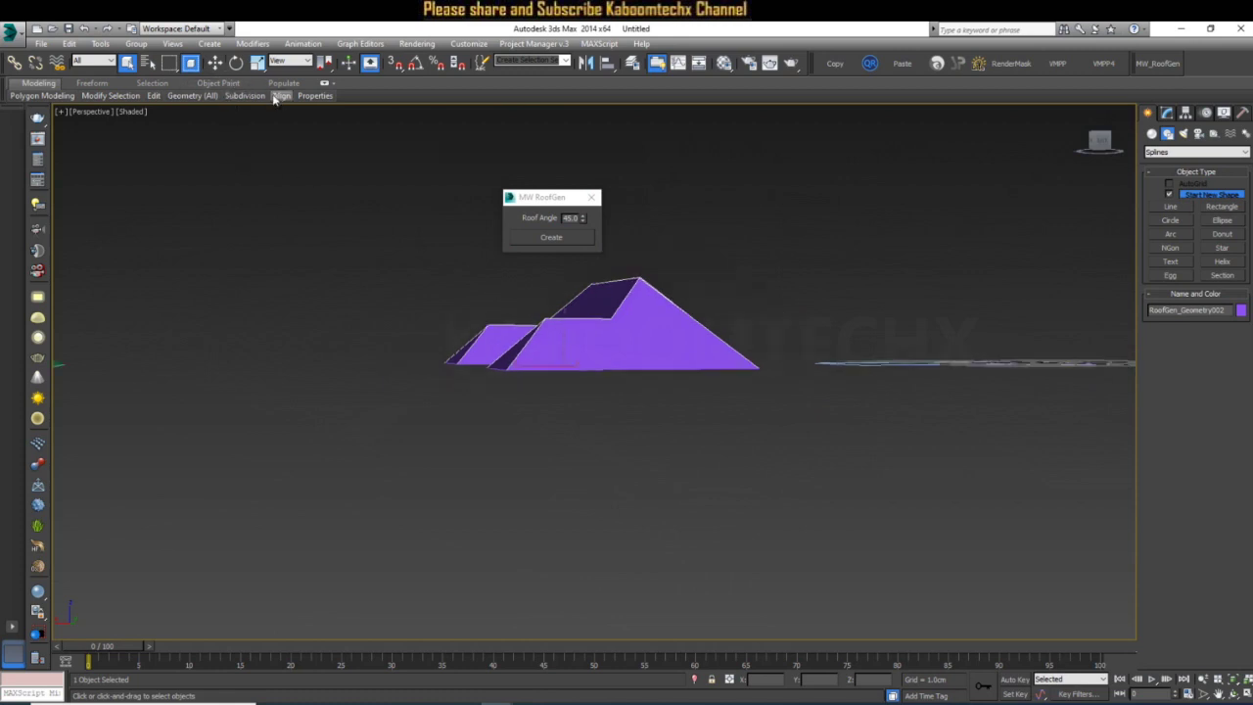
pyautogui.click(215, 64)
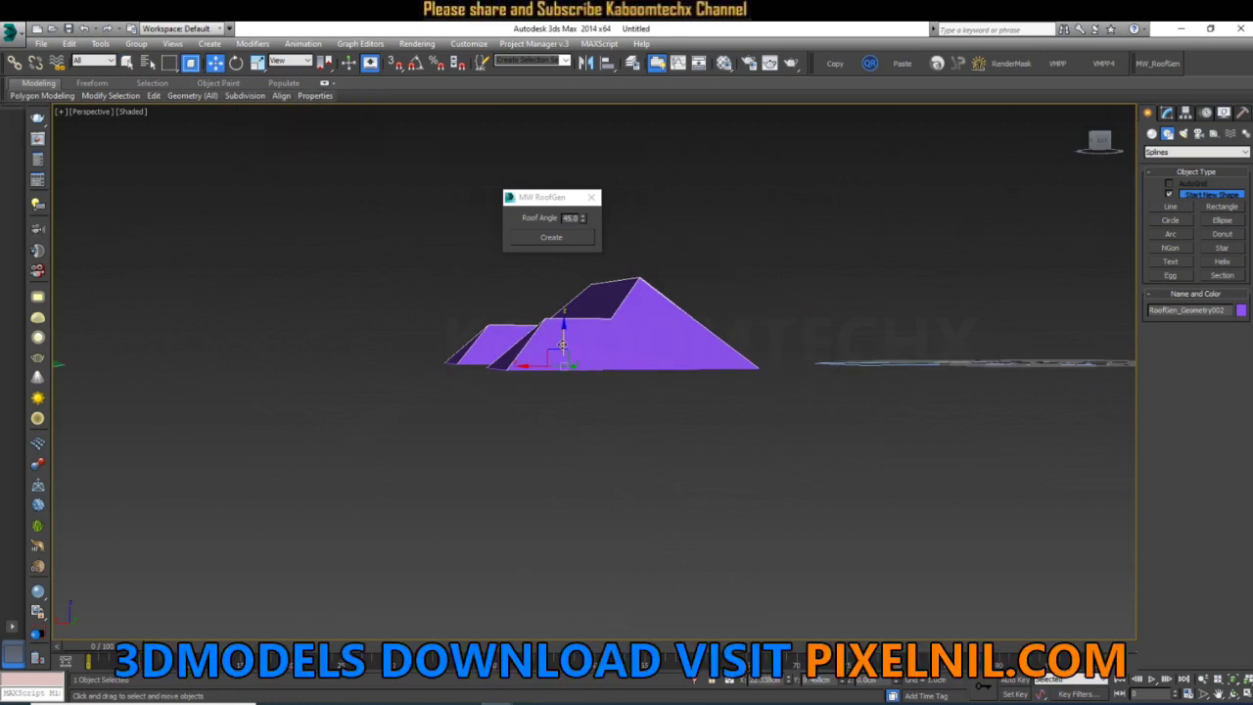
pyautogui.keyDown('alt'); pyautogui.moveTo(686, 284); pyautogui.dragTo(690, 320, button='middle'); pyautogui.keyUp('alt')
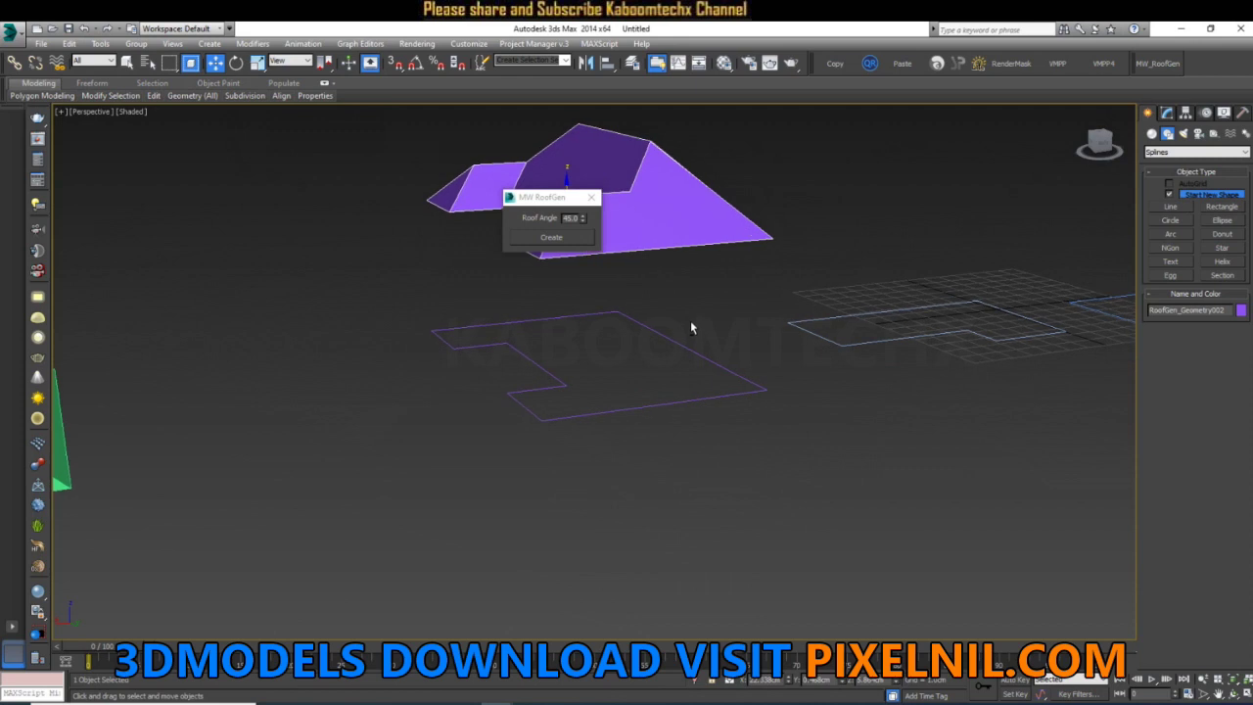
pyautogui.click(543, 419)
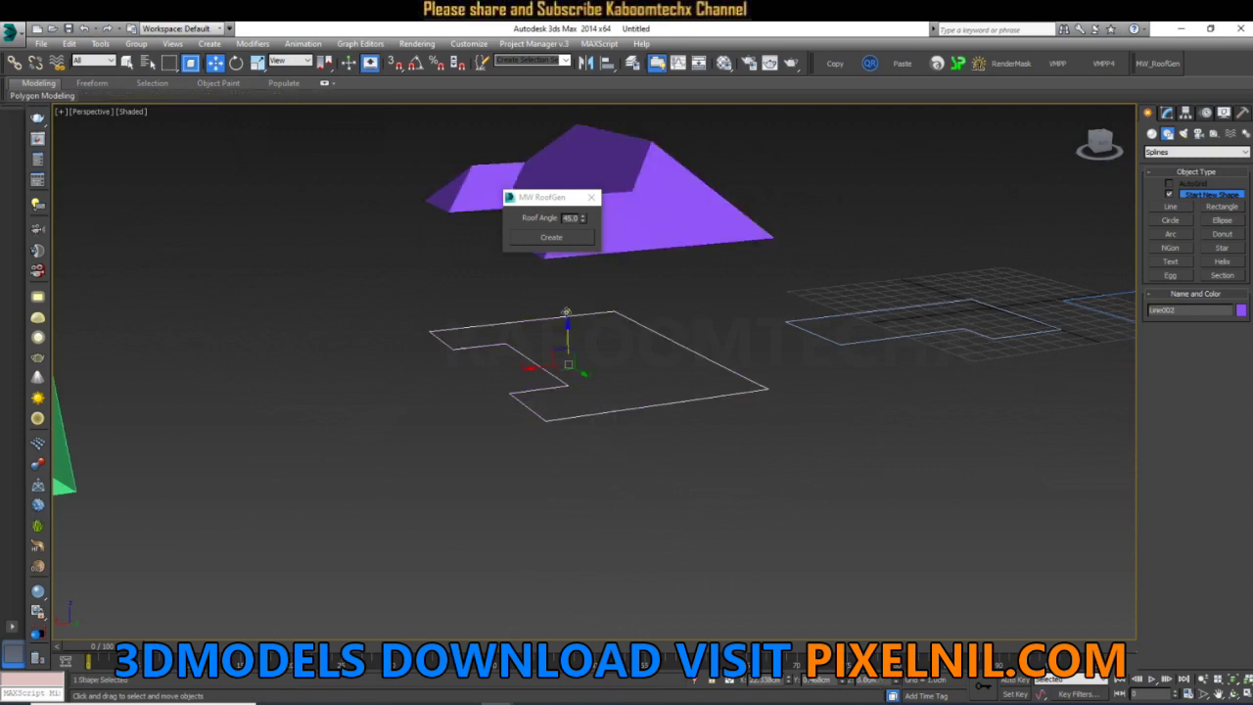
# Create a flatter 20° purple roof on the notched outline and lift it above it.
pyautogui.doubleClick(567, 218)
pyautogui.write('20')
pyautogui.click(551, 238)
pyautogui.keyDown('alt'); pyautogui.moveTo(585, 269); pyautogui.dragTo(643, 404, button='middle'); pyautogui.keyUp('alt')
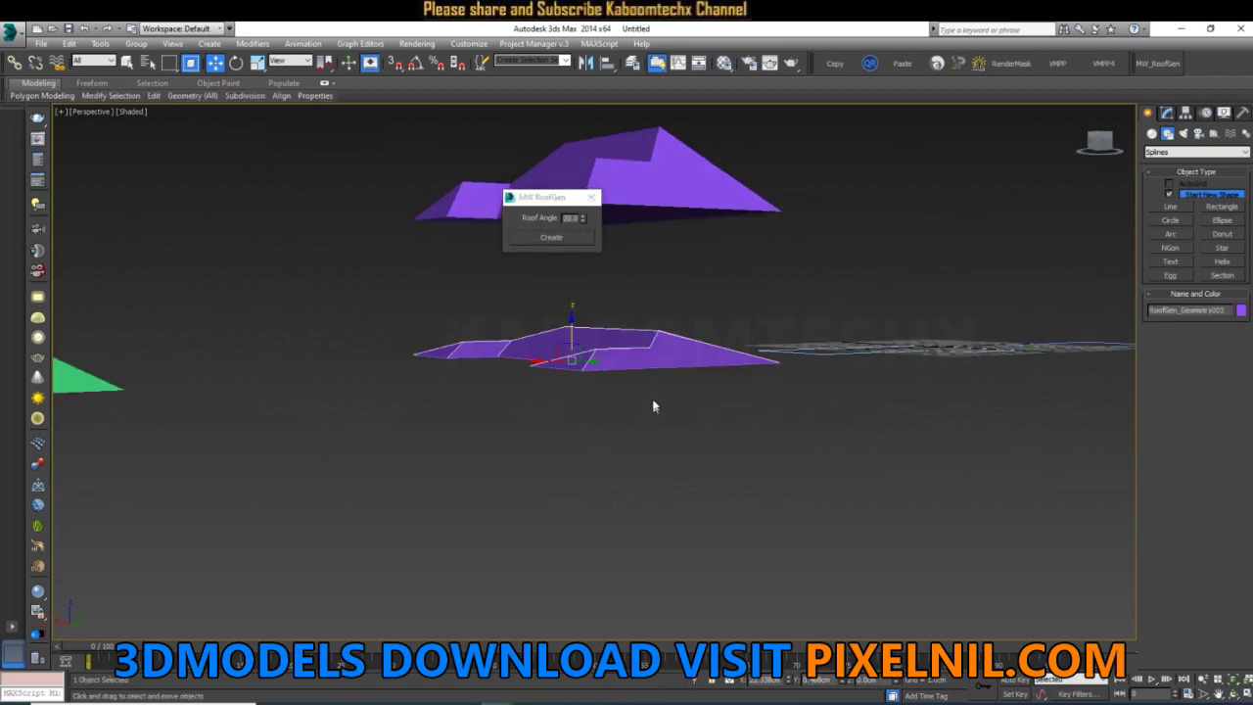
pyautogui.moveTo(573, 323); pyautogui.dragTo(572, 289)
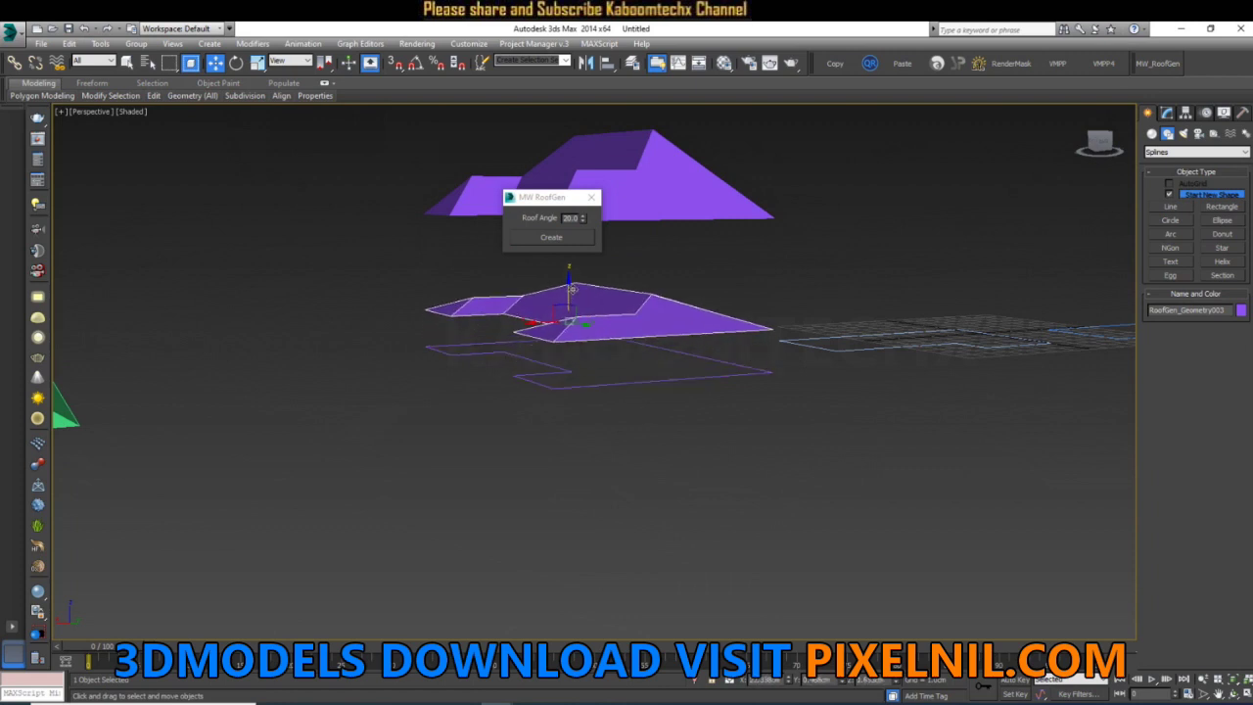
# Select the Line001 outline and orbit around the two purple roofs.
pyautogui.keyDown('alt'); pyautogui.moveTo(574, 287); pyautogui.dragTo(643, 484, button='middle'); pyautogui.keyUp('alt')
pyautogui.click(667, 424)
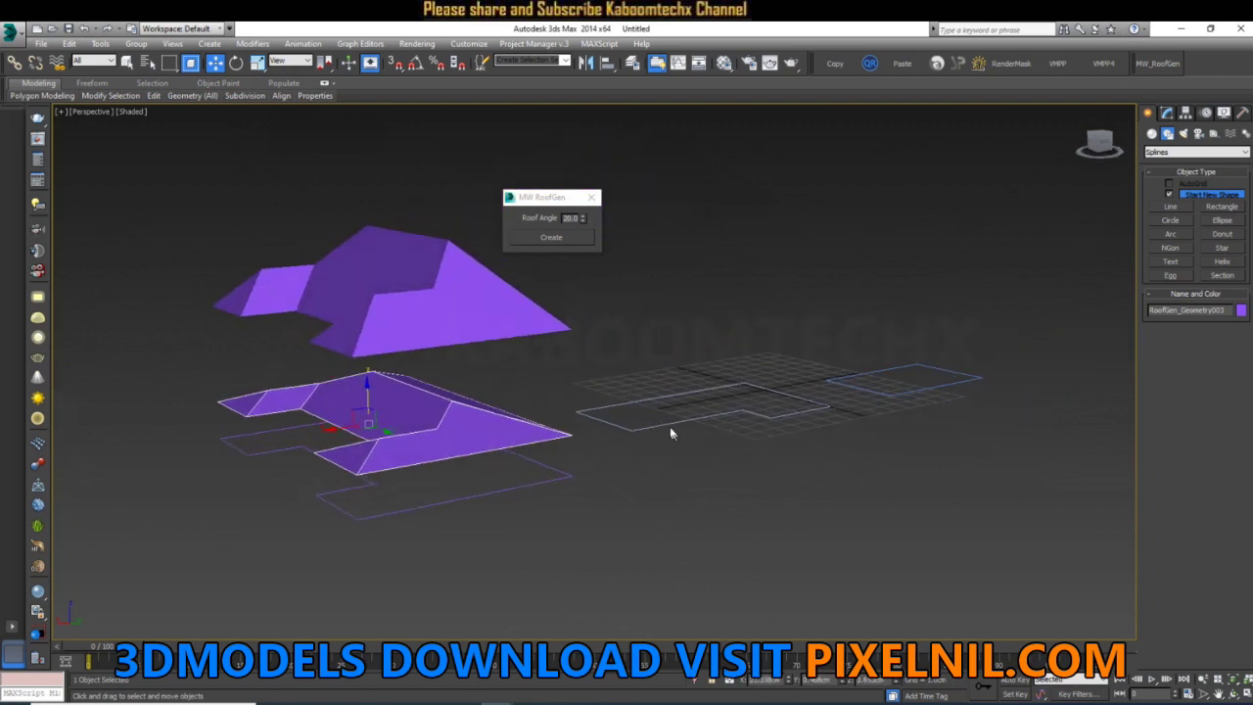
pyautogui.moveTo(656, 454)
pyautogui.keyDown('alt'); pyautogui.mouseDown(button='middle')
pyautogui.moveTo(555, 438)
pyautogui.moveTo(487, 515)
pyautogui.moveTo(450, 502)
pyautogui.mouseUp(button='middle'); pyautogui.keyUp('alt')
pyautogui.scroll(-3, 255, 436)
pyautogui.moveTo(241, 492)
pyautogui.keyDown('alt'); pyautogui.mouseDown(button='middle')
pyautogui.moveTo(260, 500)
pyautogui.moveTo(373, 385)
pyautogui.mouseUp(button='middle'); pyautogui.keyUp('alt')
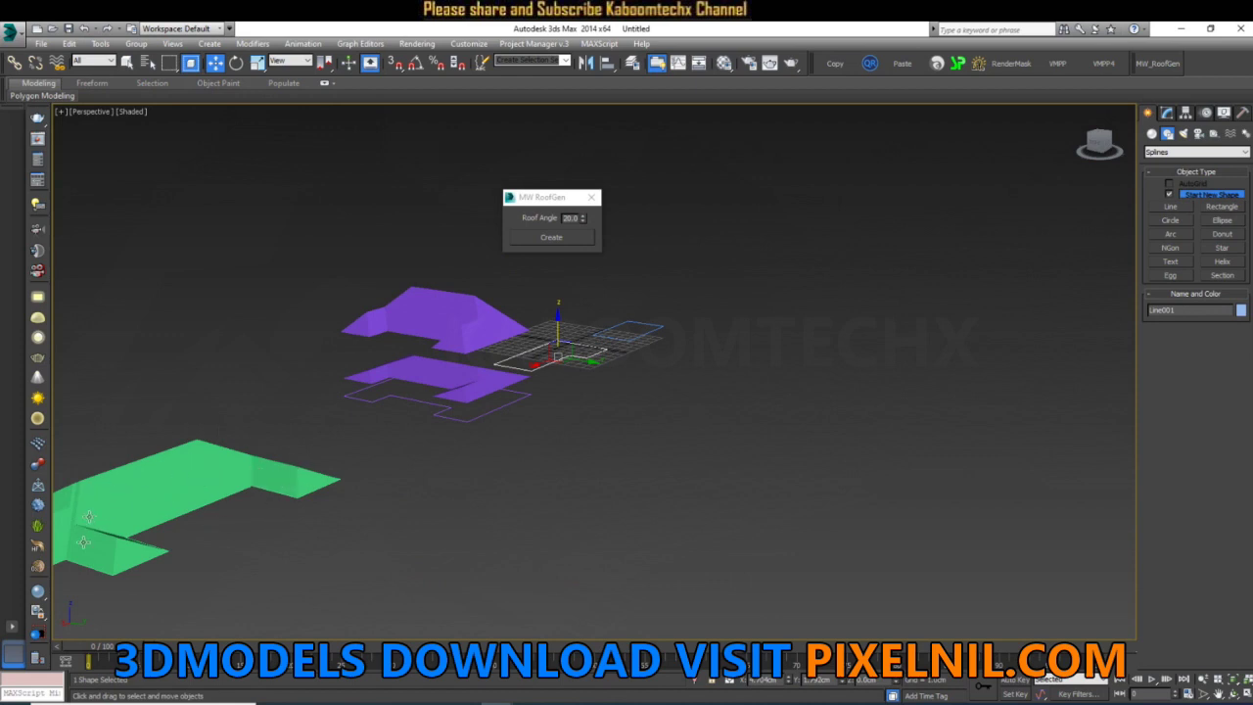
# Centre the L-shaped Line001 outline and generate a light-blue 50° roof on it.
pyautogui.keyDown('alt'); pyautogui.moveTo(127, 528); pyautogui.dragTo(160, 520, button='middle'); pyautogui.keyUp('alt')
pyautogui.moveTo(322, 461)
pyautogui.keyDown('alt'); pyautogui.mouseDown(button='middle')
pyautogui.moveTo(440, 441)
pyautogui.moveTo(380, 463)
pyautogui.mouseUp(button='middle'); pyautogui.keyUp('alt')
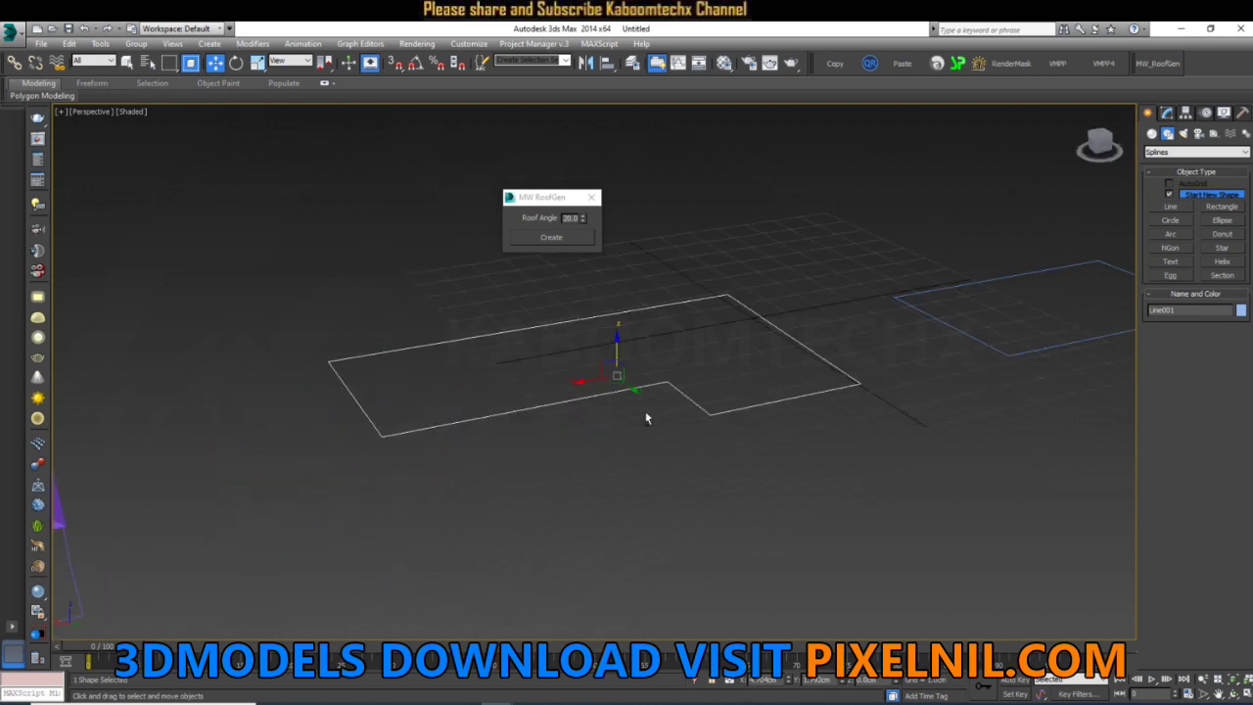
pyautogui.keyDown('alt'); pyautogui.moveTo(647, 417); pyautogui.dragTo(659, 402, button='middle'); pyautogui.keyUp('alt')
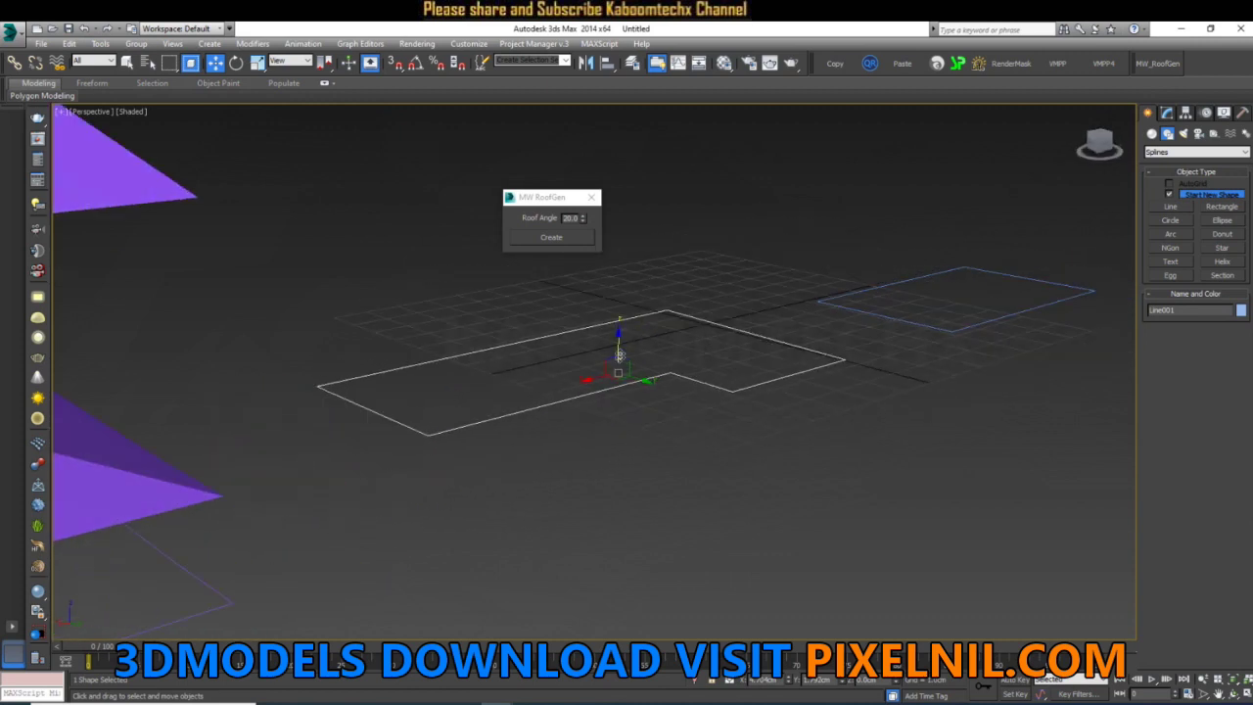
pyautogui.keyDown('alt'); pyautogui.moveTo(617, 344); pyautogui.dragTo(582, 360, button='middle'); pyautogui.keyUp('alt')
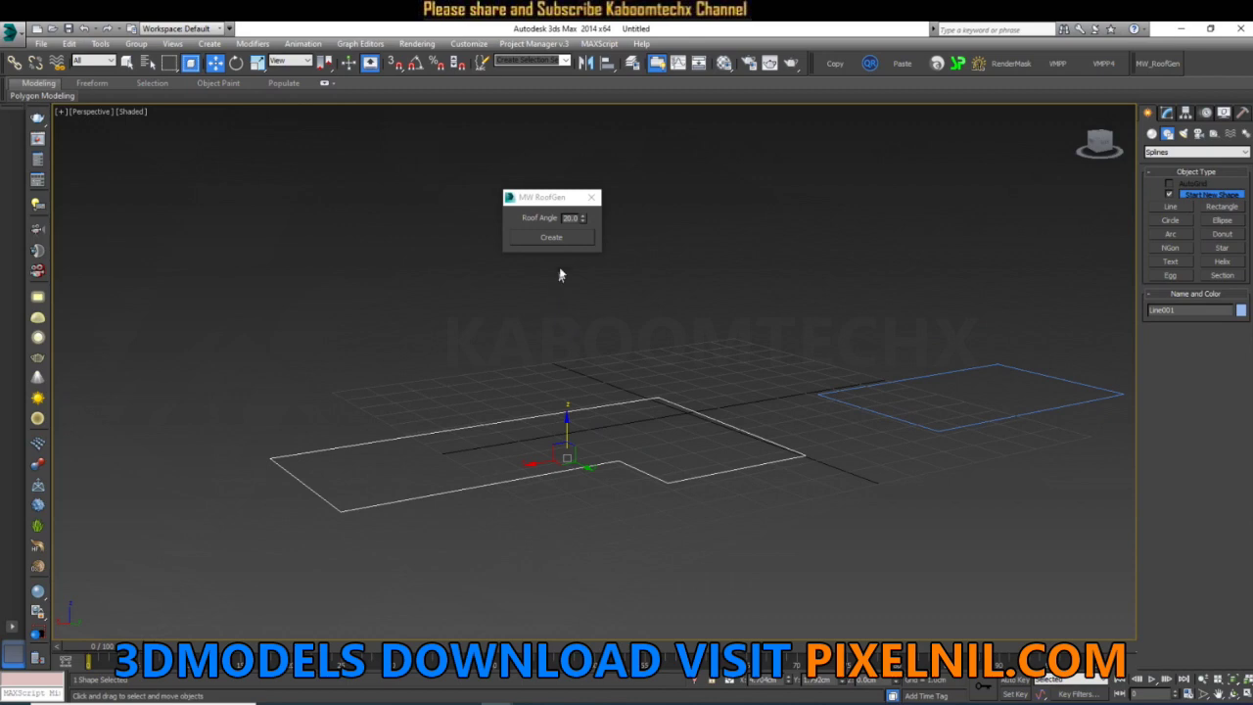
pyautogui.click(568, 217)
pyautogui.write('25')
pyautogui.click(548, 239)
# Inspect the new light-blue roof, then select the rectangle outline.
pyautogui.moveTo(547, 242)
pyautogui.keyDown('alt'); pyautogui.mouseDown(button='middle')
pyautogui.moveTo(538, 365)
pyautogui.moveTo(672, 391)
pyautogui.moveTo(574, 401)
pyautogui.mouseUp(button='middle'); pyautogui.keyUp('alt')
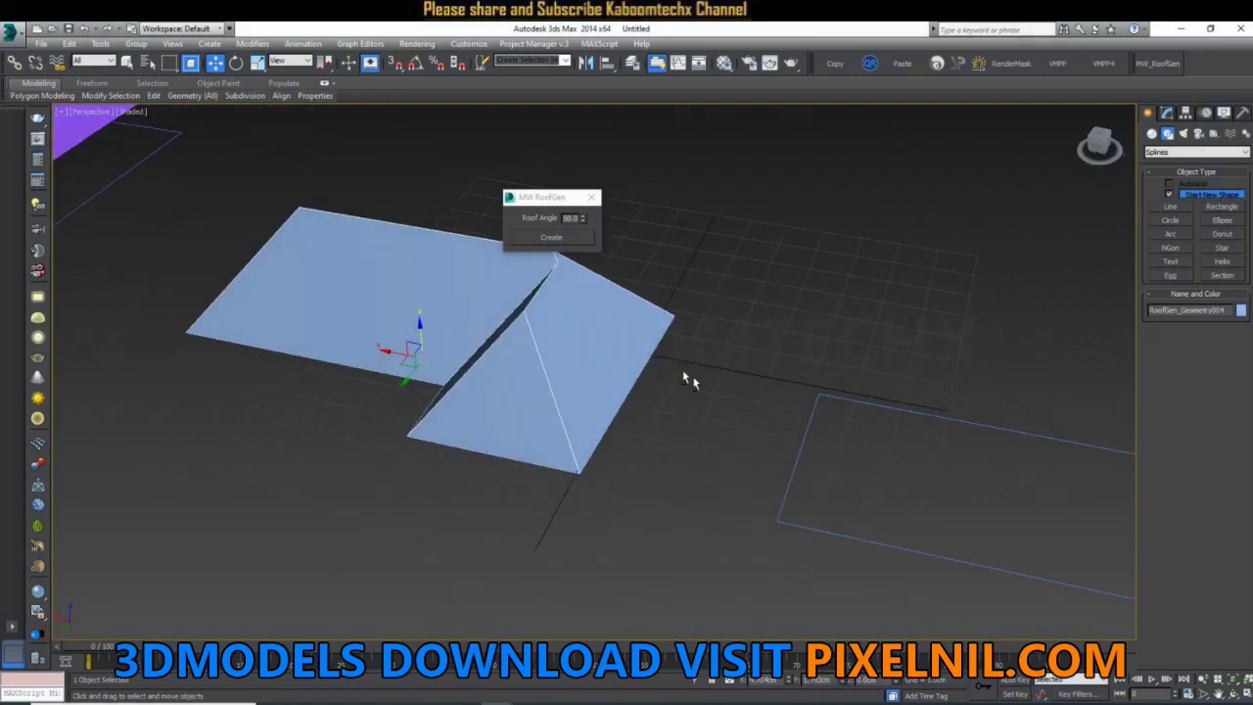
pyautogui.scroll(-2, 587, 396)
pyautogui.click(701, 405)
pyautogui.moveTo(722, 424)
pyautogui.keyDown('alt'); pyautogui.mouseDown(button='middle')
pyautogui.moveTo(741, 428)
pyautogui.moveTo(609, 438)
pyautogui.moveTo(803, 438)
pyautogui.moveTo(774, 412)
pyautogui.mouseUp(button='middle'); pyautogui.keyUp('alt')
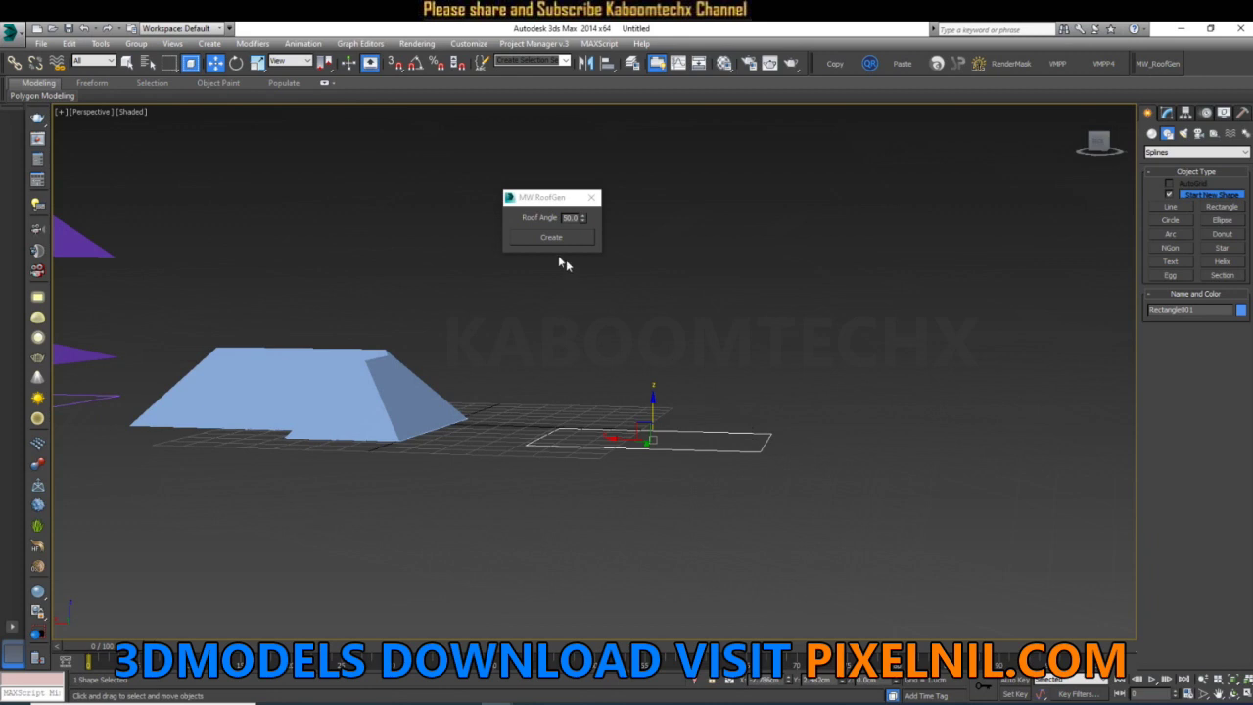
# Generate a blue 35° hipped roof on the rectangle outline, then deselect it.
pyautogui.click(565, 237)
pyautogui.write('35')
pyautogui.click(588, 237)
pyautogui.moveTo(799, 377)
pyautogui.keyDown('alt'); pyautogui.mouseDown(button='middle')
pyautogui.moveTo(613, 372)
pyautogui.moveTo(618, 352)
pyautogui.moveTo(844, 386)
pyautogui.moveTo(828, 431)
pyautogui.moveTo(761, 454)
pyautogui.moveTo(702, 395)
pyautogui.moveTo(581, 385)
pyautogui.mouseUp(button='middle'); pyautogui.keyUp('alt')
pyautogui.click(842, 380)
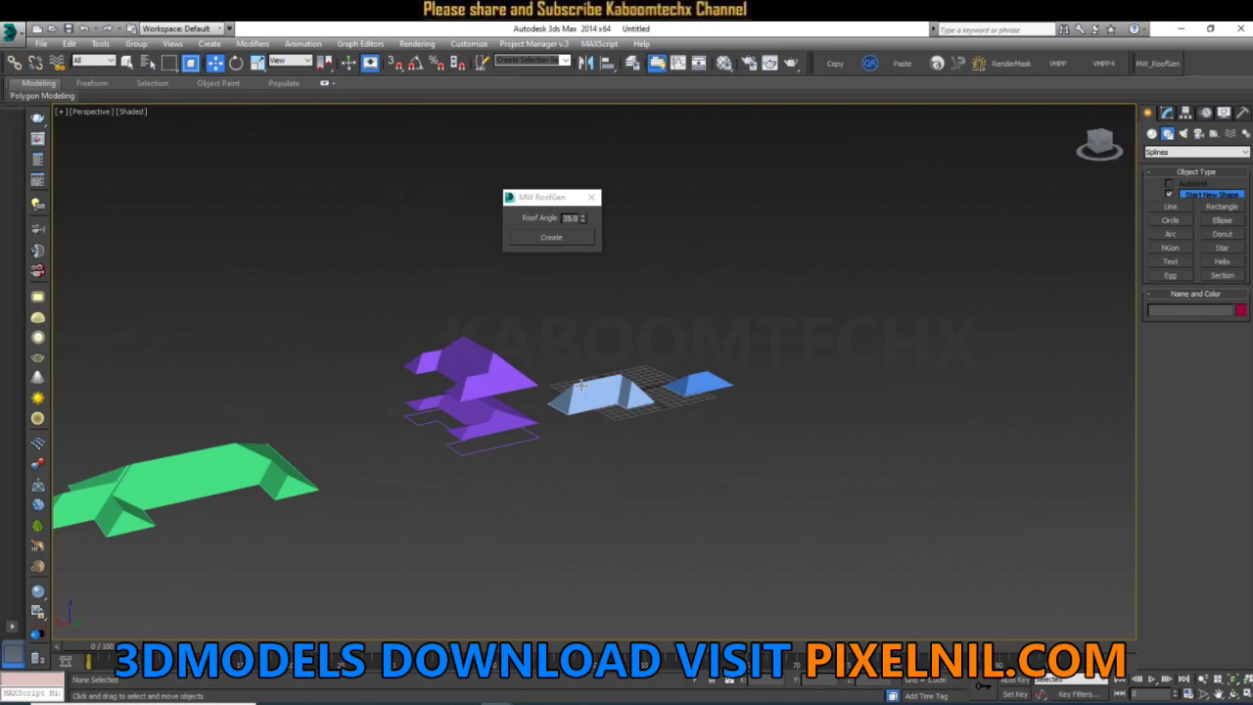
# Move the RoofGen window aside and frame all five roofs with zoom extents.
pyautogui.moveTo(533, 198); pyautogui.dragTo(742, 330)
pyautogui.moveTo(676, 392); pyautogui.dragTo(637, 356, button='middle')
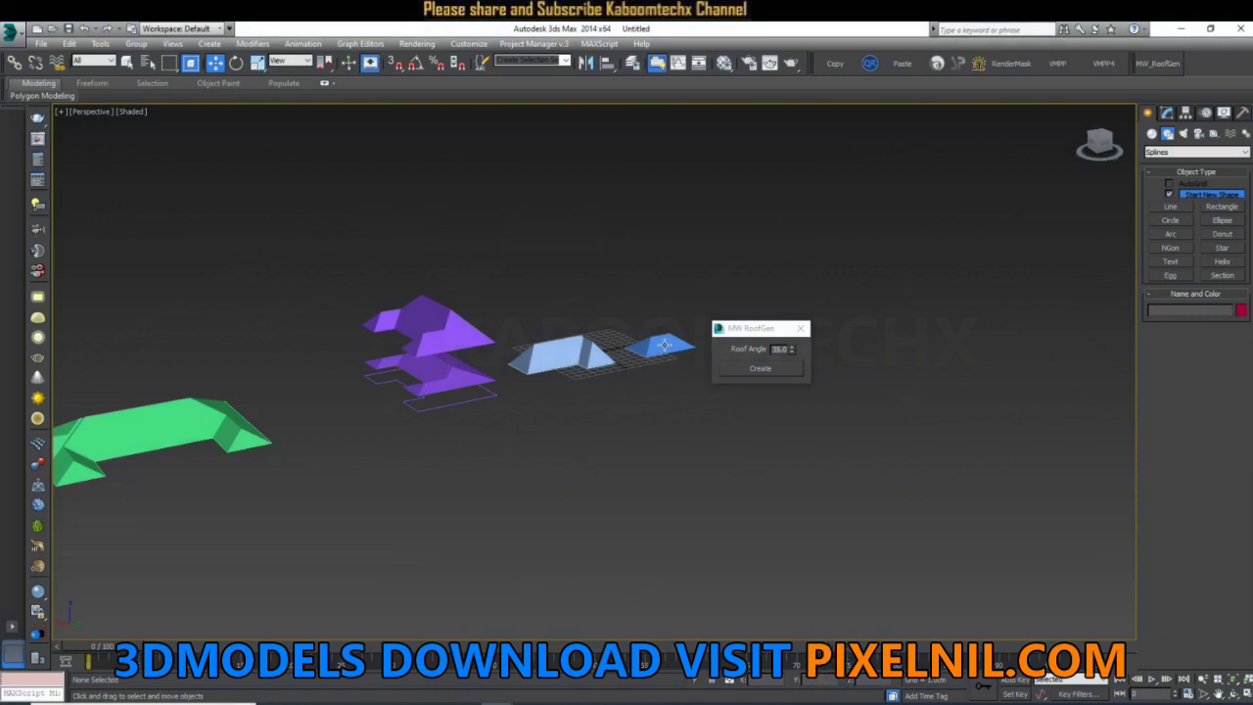
pyautogui.scroll(4, 294, 426)
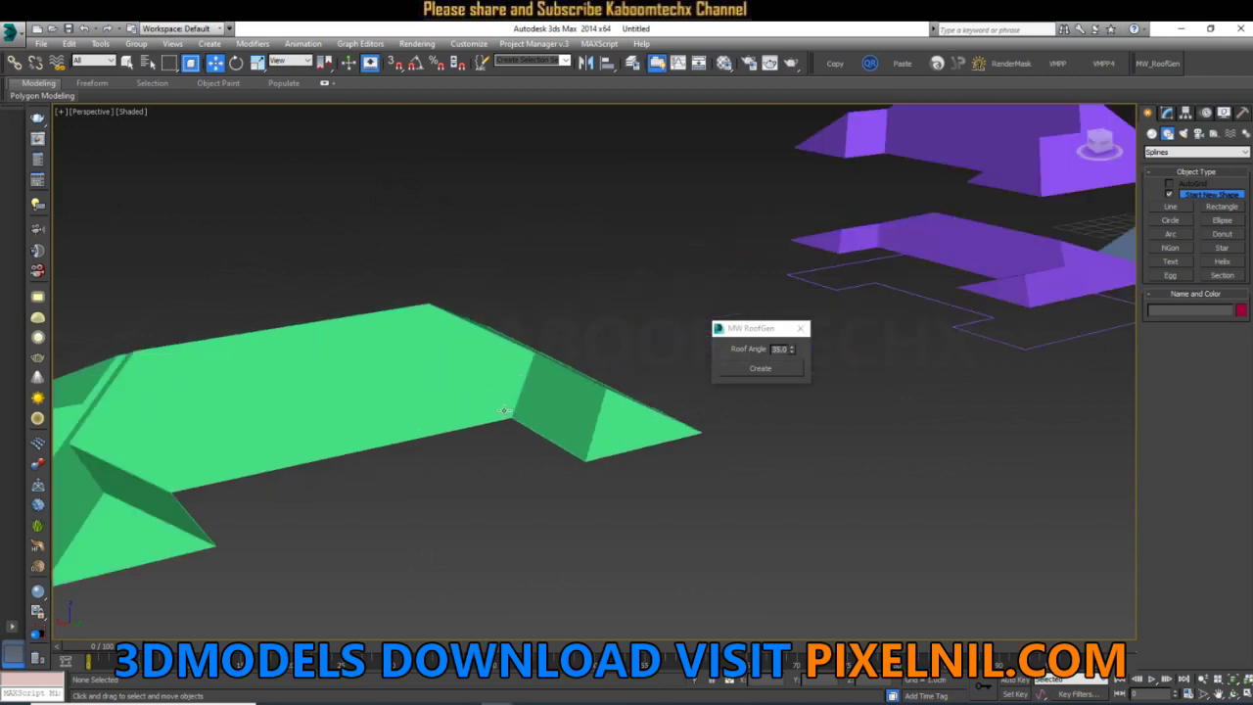
pyautogui.scroll(2, 486, 409)
pyautogui.moveTo(518, 309); pyautogui.dragTo(454, 394, button='middle')
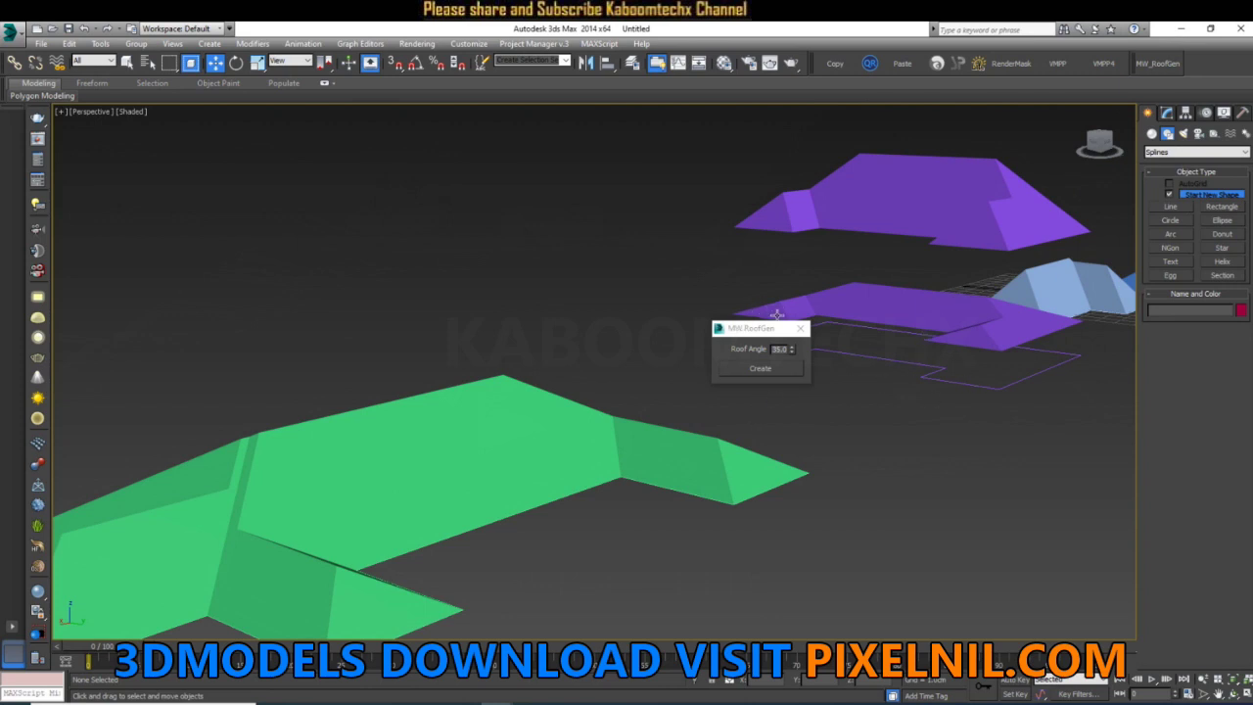
pyautogui.press('z')
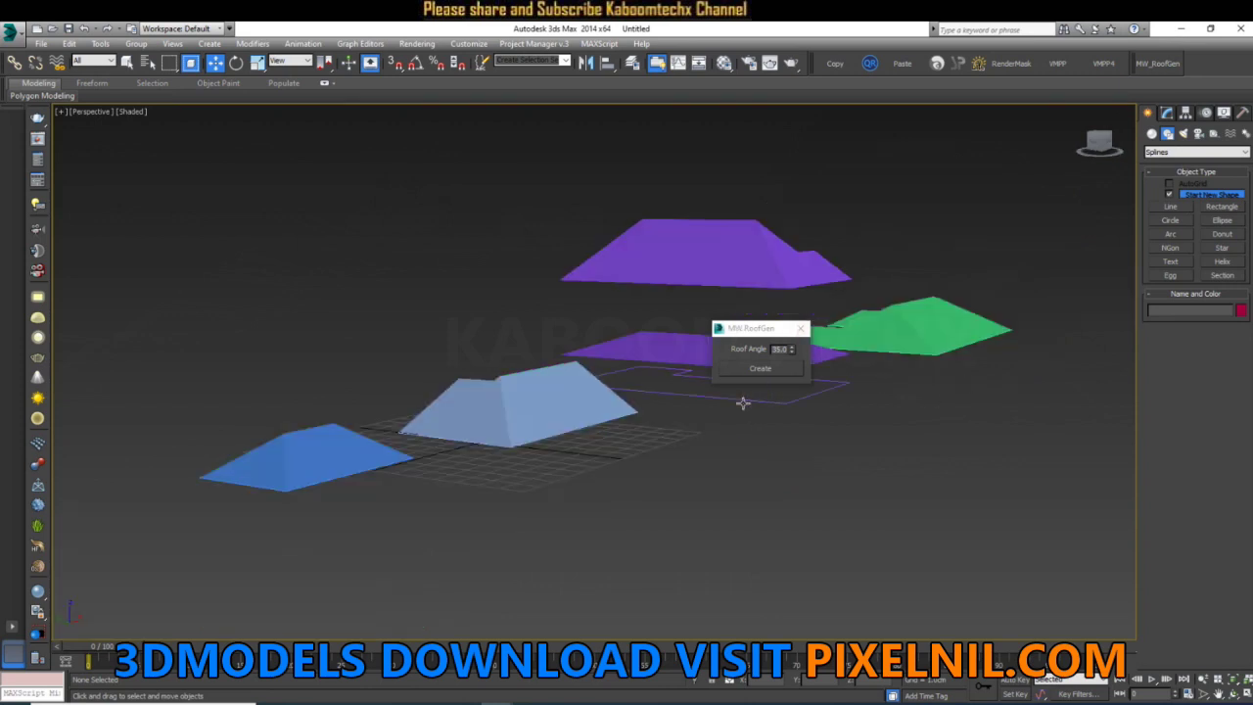